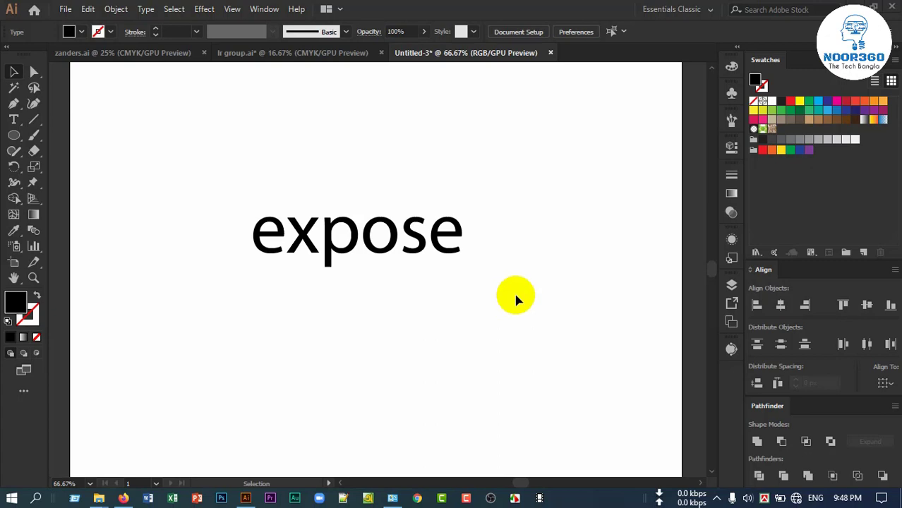
- Zoom to 100% and nudge the lowercase expose text slightly left on the artboard
key(ctrl+1)
click(355, 262)
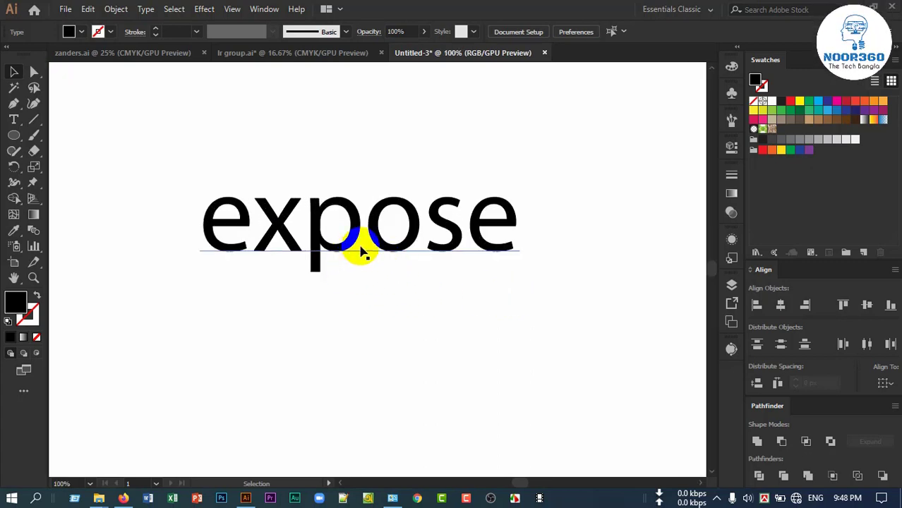
mouse_move(339, 242)
mouse_down()
mouse_move(316, 242)
mouse_move(343, 260)
mouse_up()
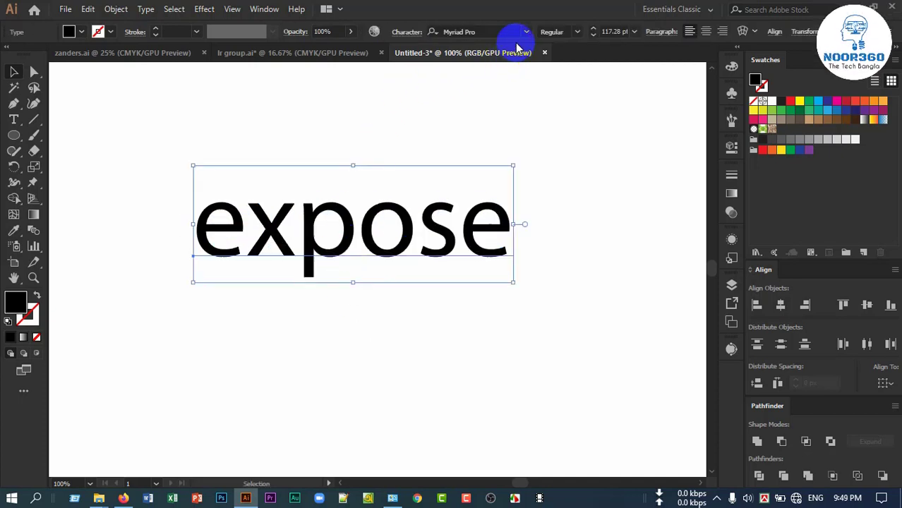
- Change the expose text's font to Ethnocentric and move it slightly further left
click(526, 32)
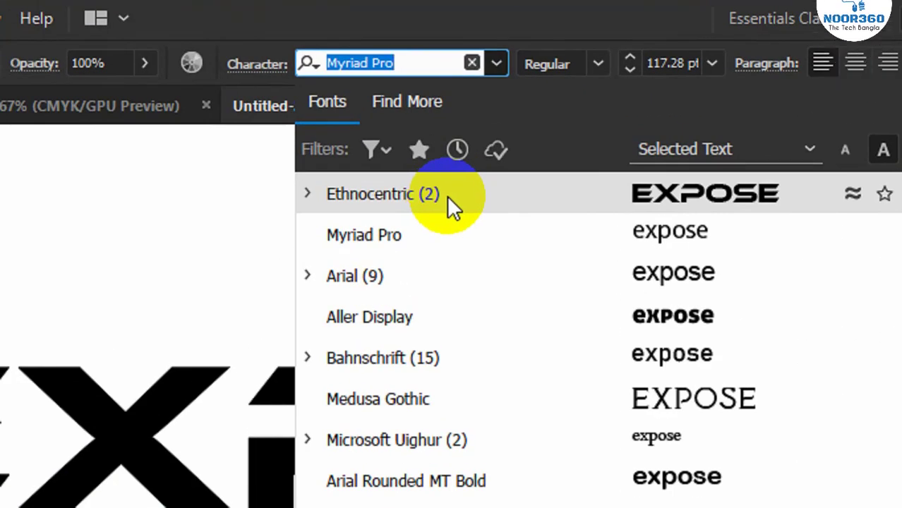
click(497, 206)
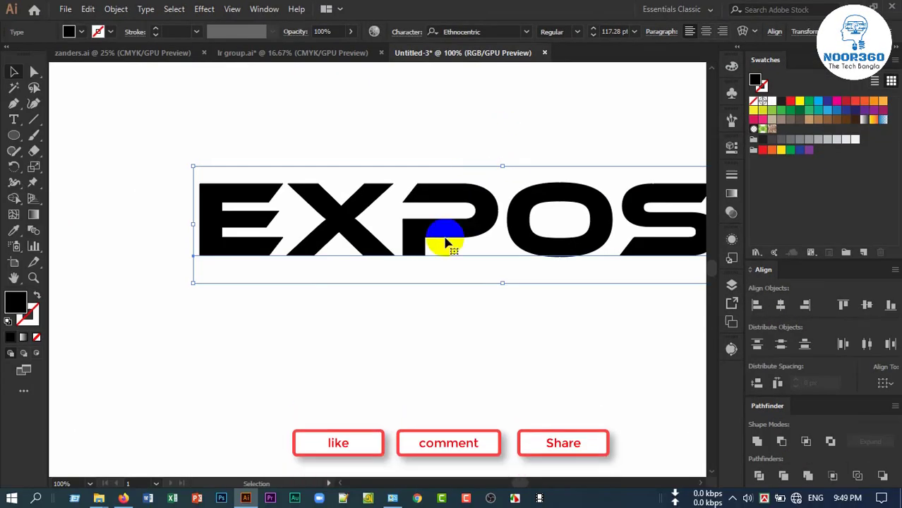
scroll(415, 264, down, 1)
scroll(451, 322, right, 2)
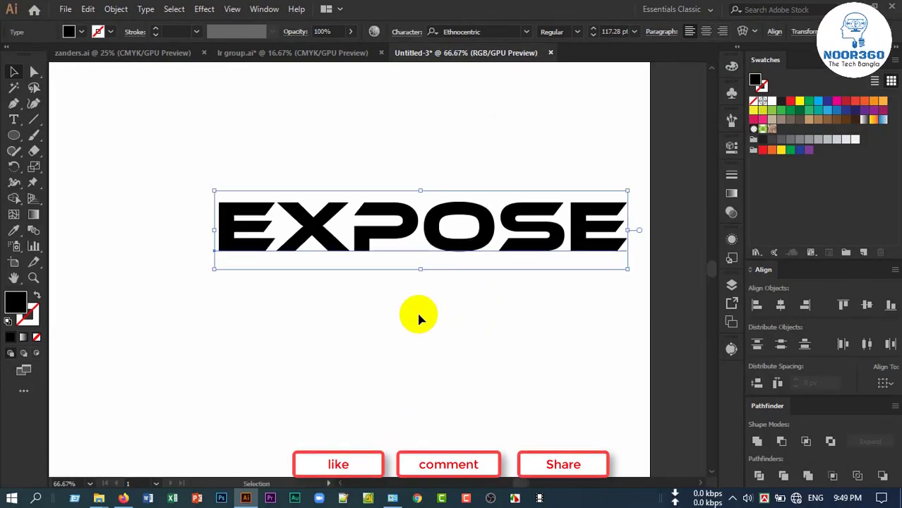
drag(389, 238, 371, 238)
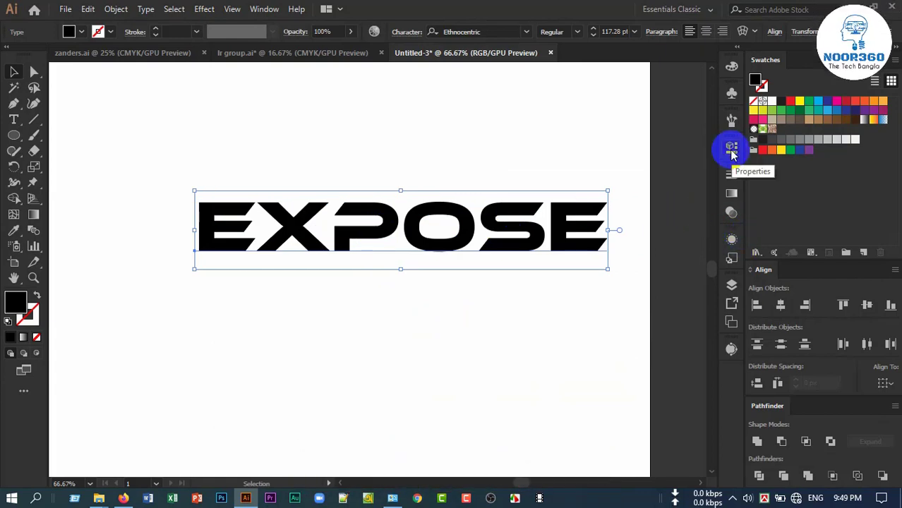
- Lower EXPOSE's letter tracking to -40 in the Properties panel, then collapse the panel
click(732, 152)
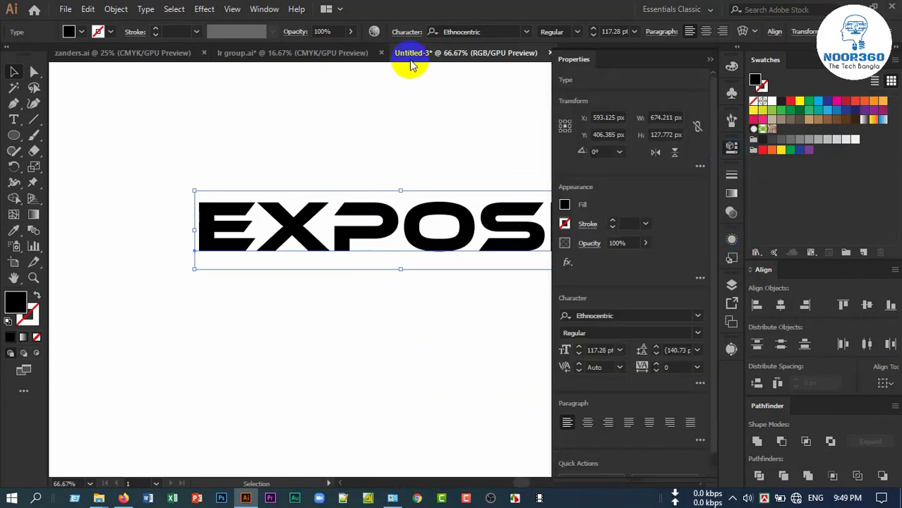
click(264, 10)
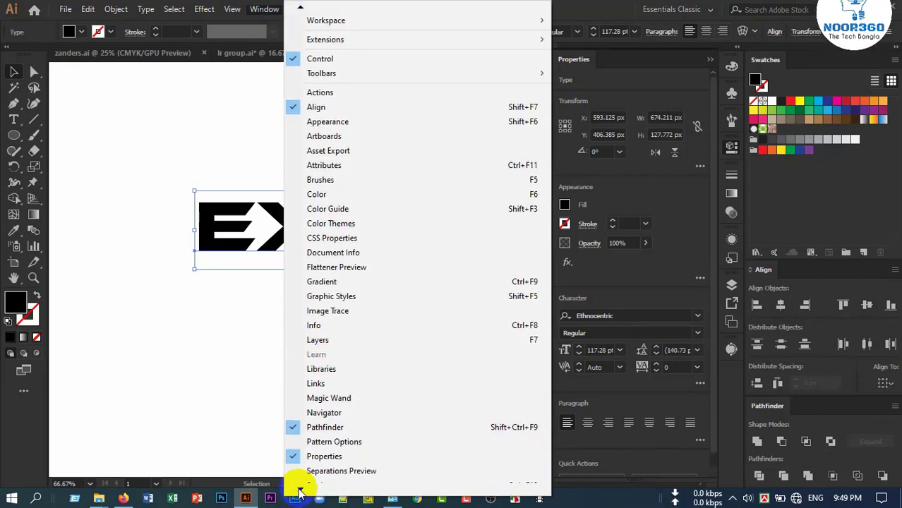
click(337, 443)
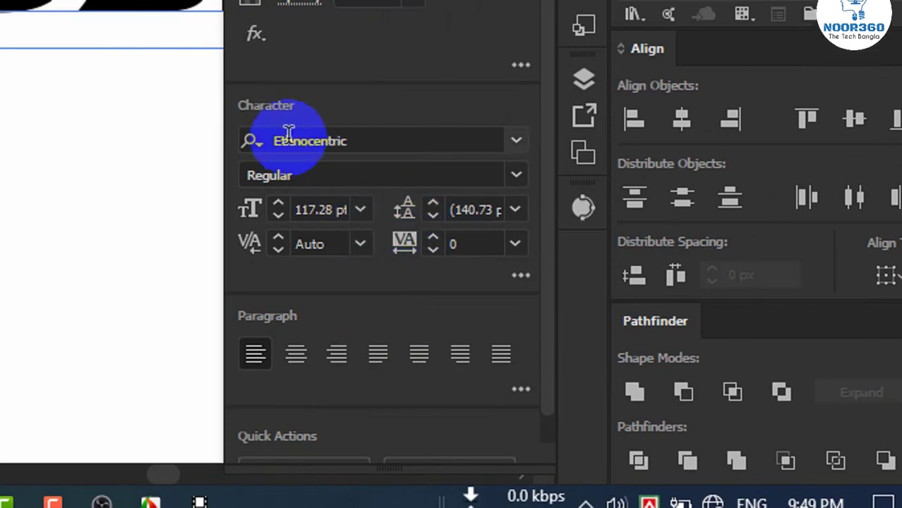
click(435, 267)
click(435, 267)
click(434, 267)
click(435, 267)
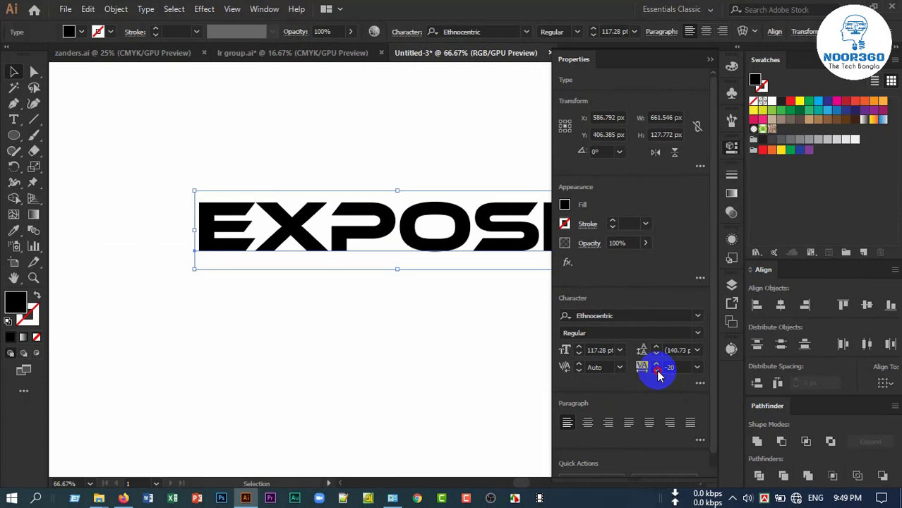
click(657, 372)
click(657, 372)
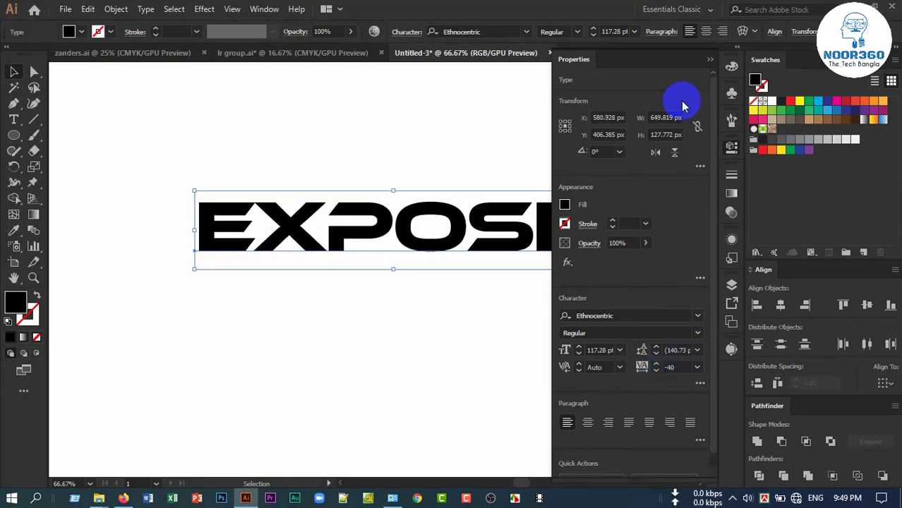
click(710, 61)
click(426, 133)
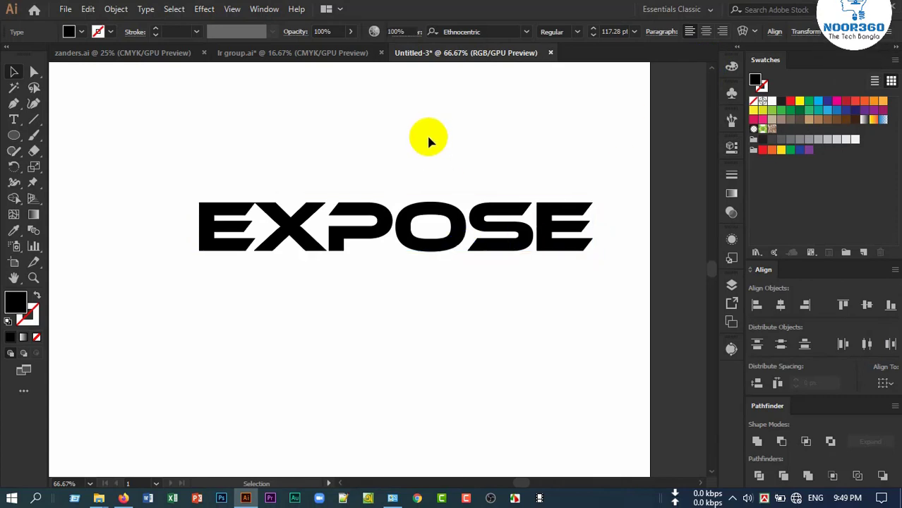
click(381, 229)
- Convert the EXPOSE text to outlines
right_click(383, 230)
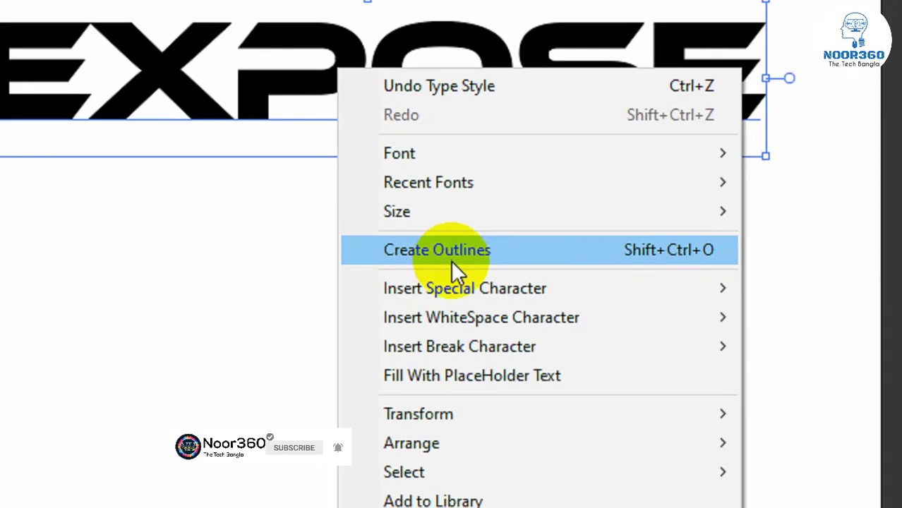
click(452, 262)
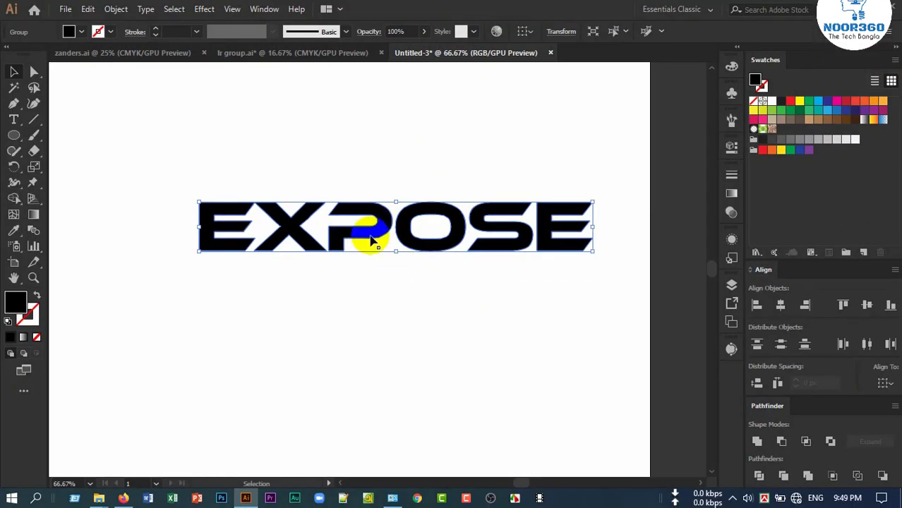
click(372, 304)
- Ungroup the outlined EXPOSE so each letter is its own shape
click(356, 240)
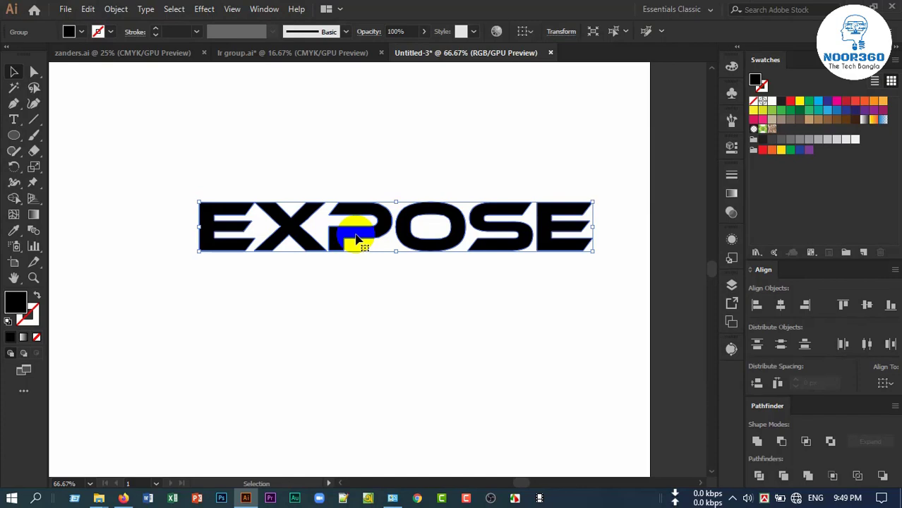
right_click(356, 240)
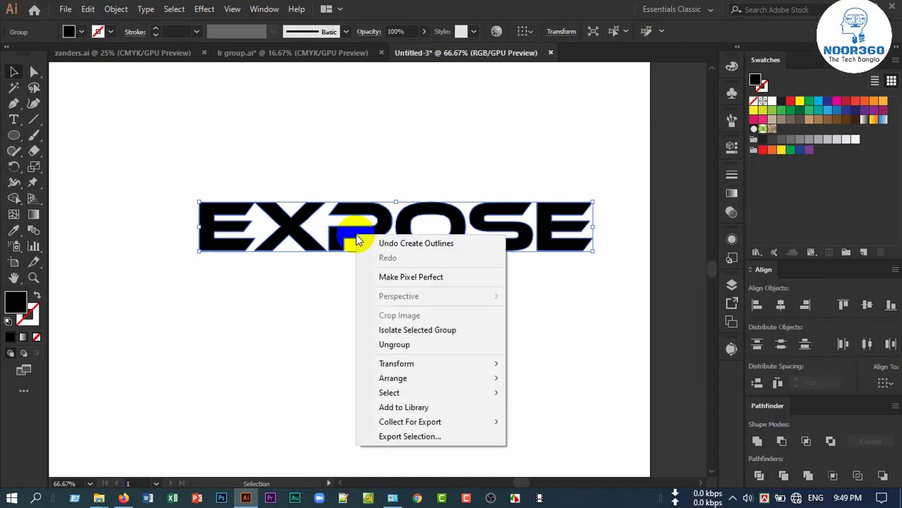
click(394, 345)
click(363, 303)
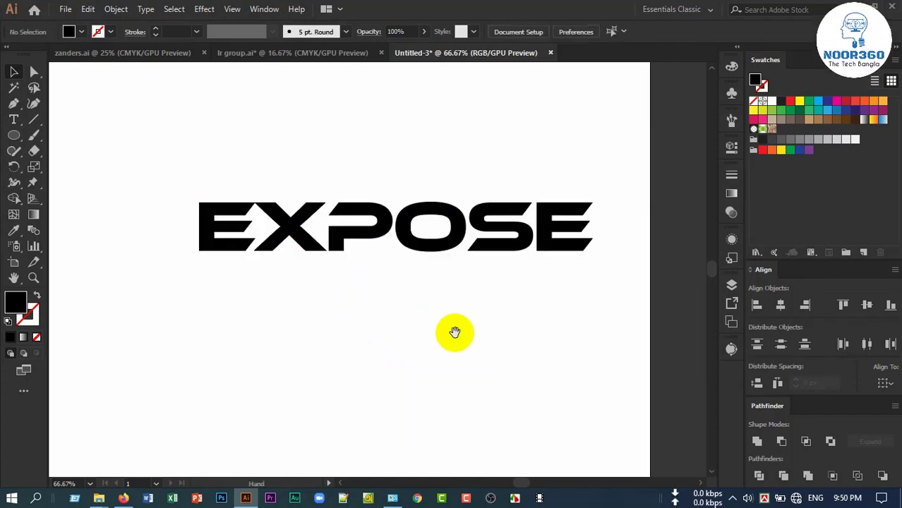
drag(452, 328, 426, 337)
click(337, 247)
click(308, 308)
scroll(277, 298, left, 2)
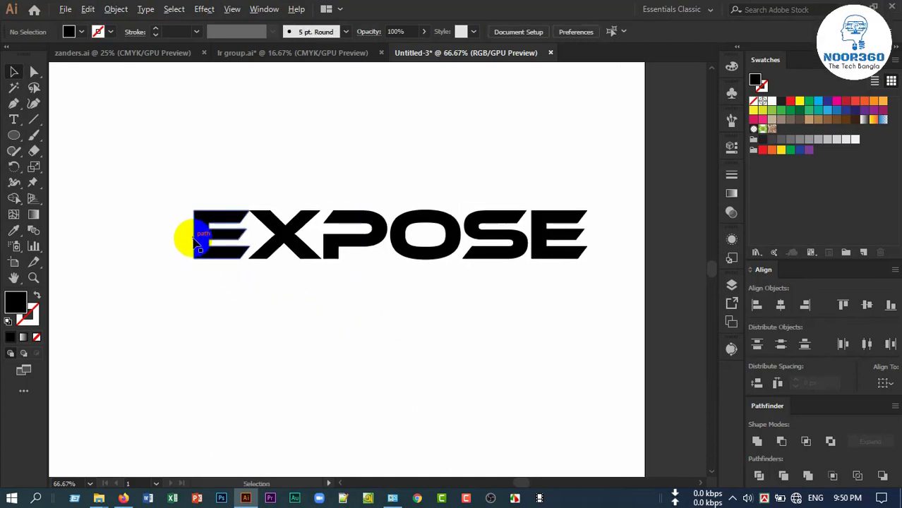
scroll(199, 243, up, 1)
- Push the first E's middle-bar anchors left past its edge using Direct Selection
click(202, 237)
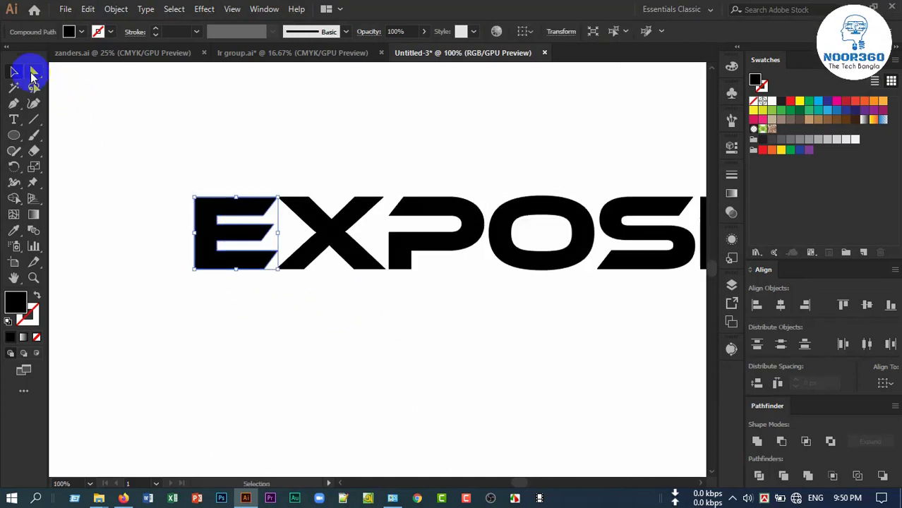
click(33, 73)
click(134, 184)
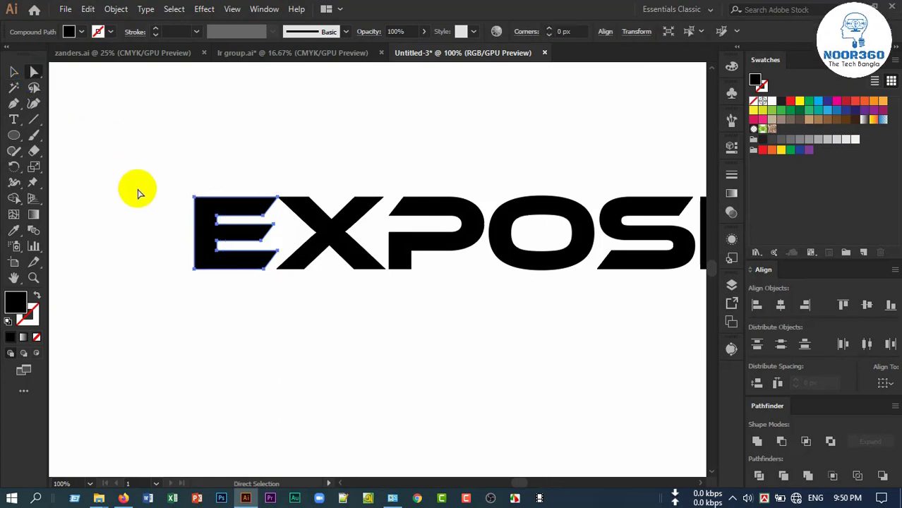
click(217, 218)
shift+click(217, 230)
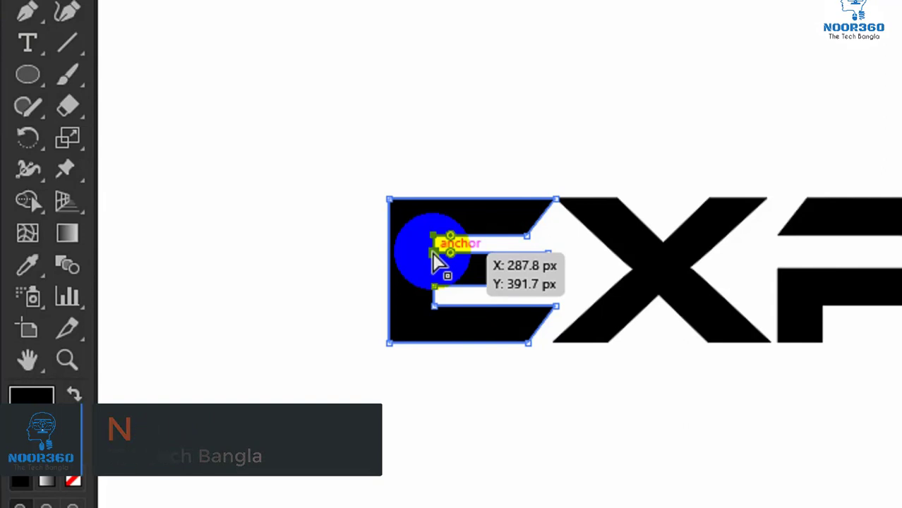
key(Left)
key(Left)
key(Left)
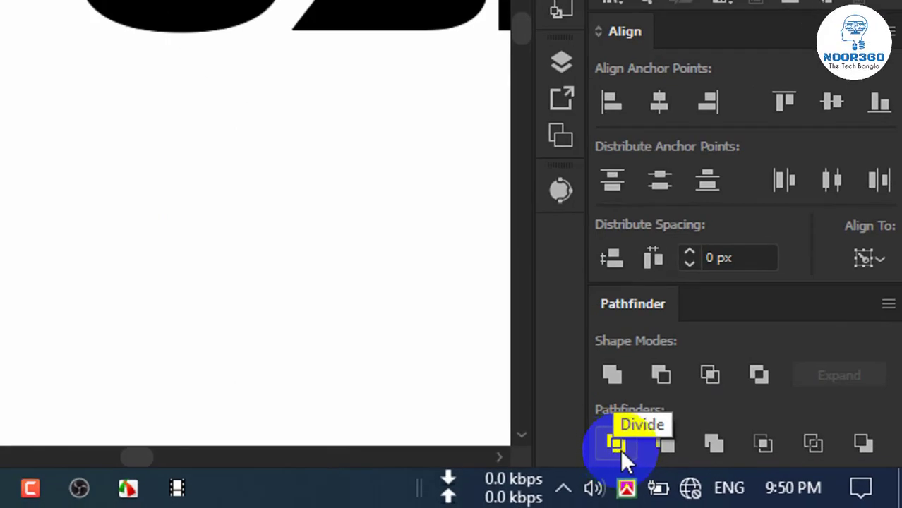
- Split the E with Pathfinder Divide and select the small bar on its left
click(620, 449)
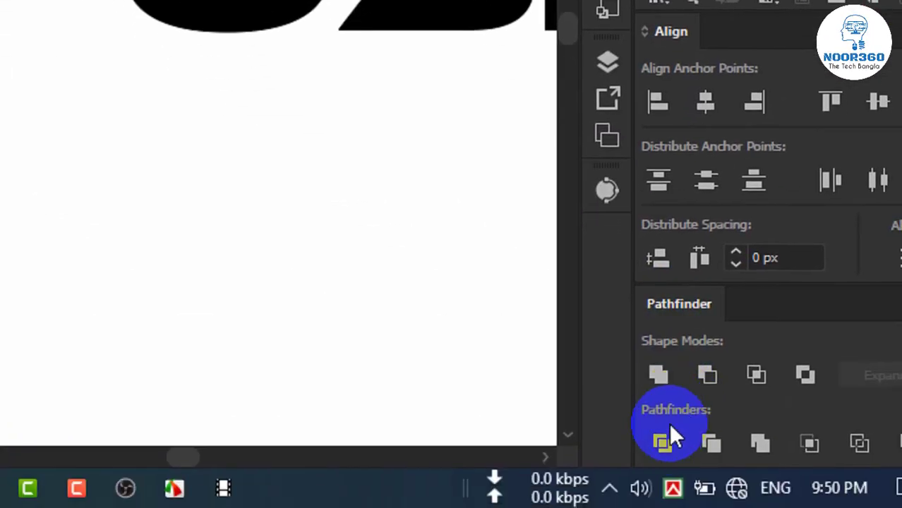
click(664, 437)
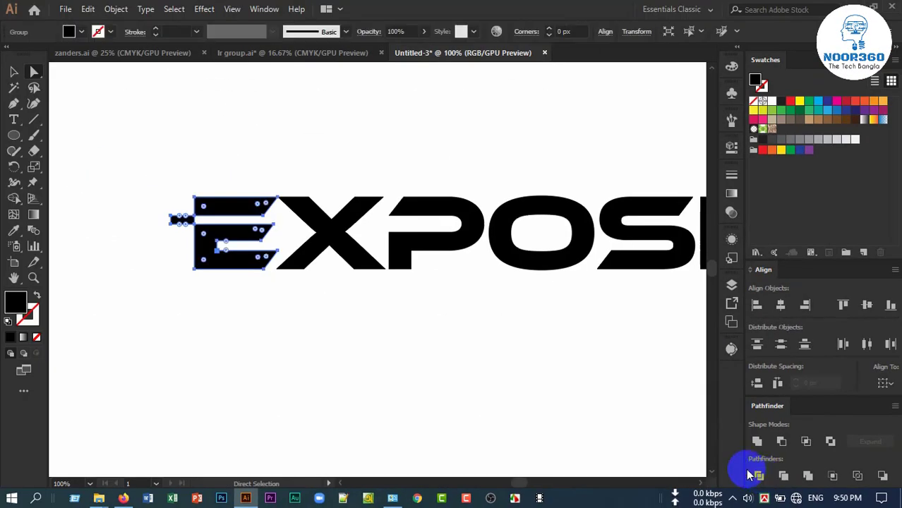
click(261, 331)
click(183, 220)
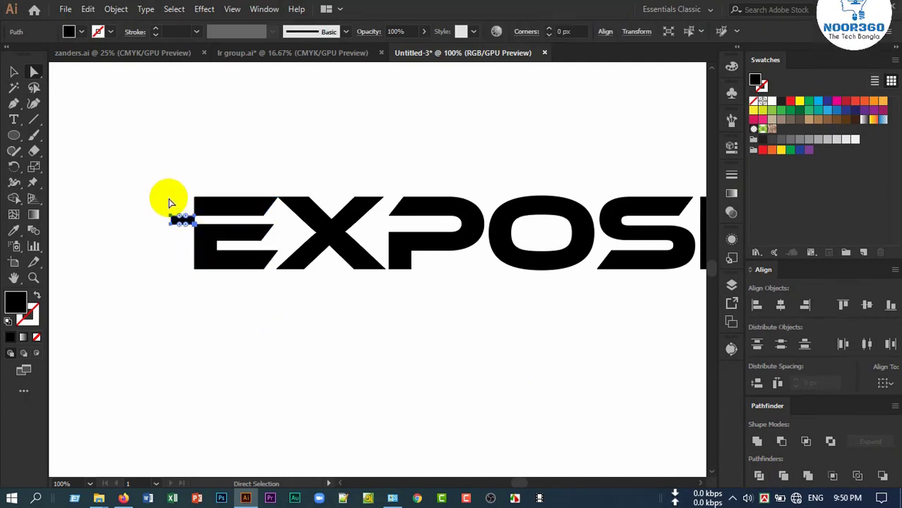
- Ungroup the divided first E with the Selection tool
click(13, 72)
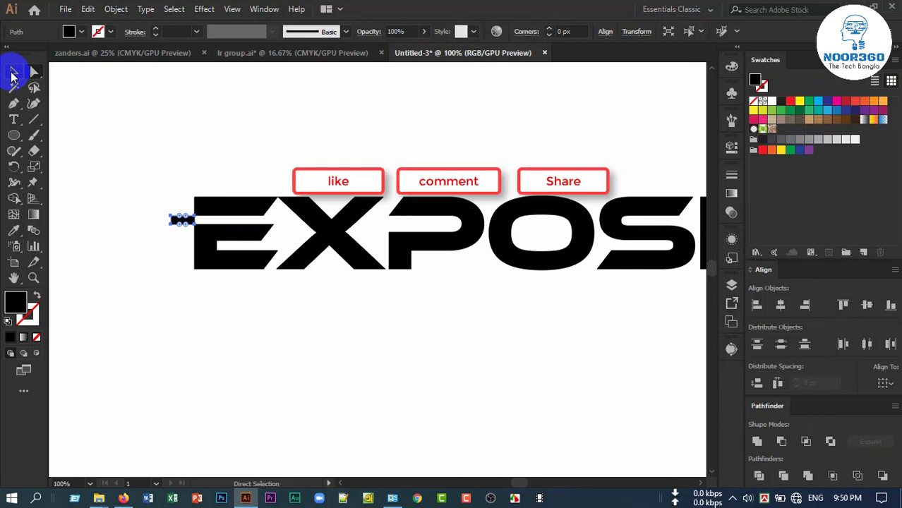
click(196, 232)
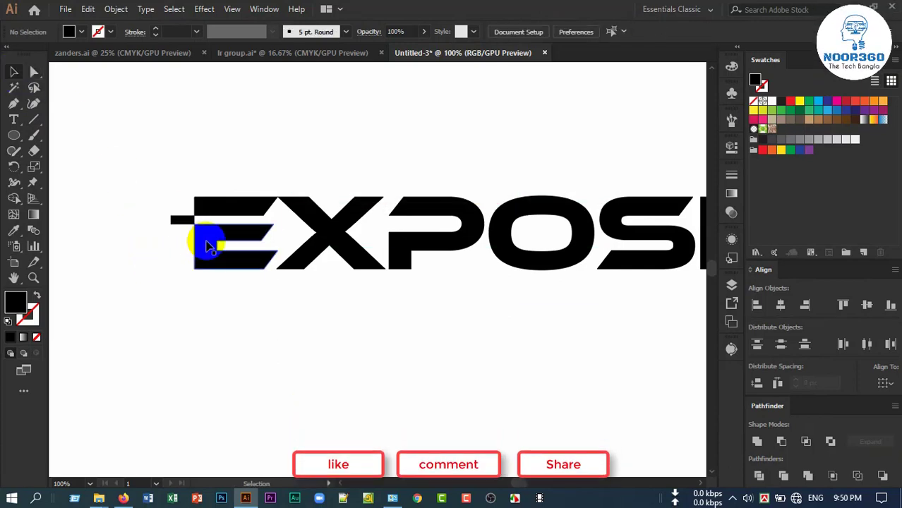
click(182, 151)
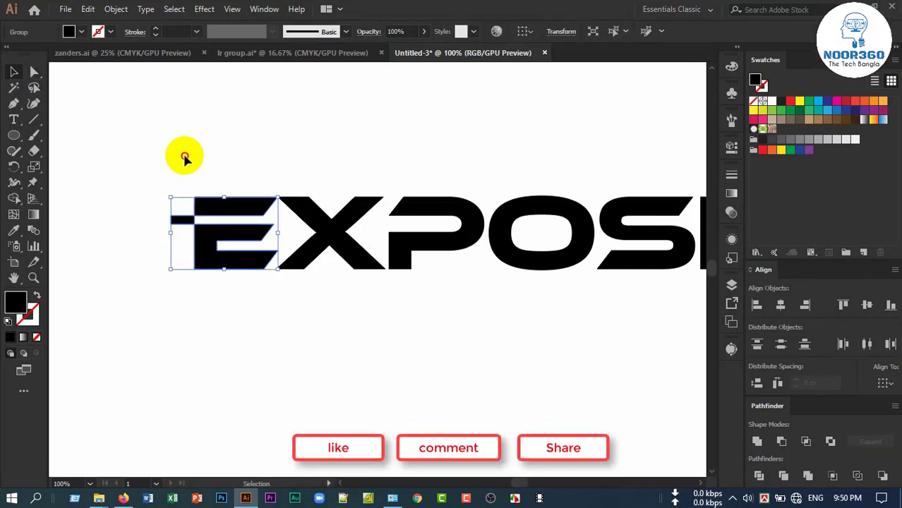
right_click(209, 252)
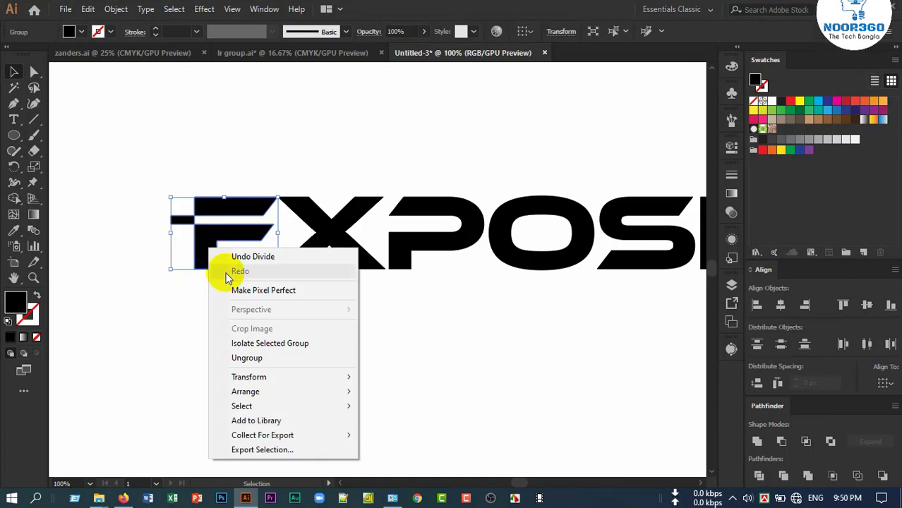
click(246, 358)
click(196, 318)
- Delete the small detached bar sticking out left of the E
click(178, 225)
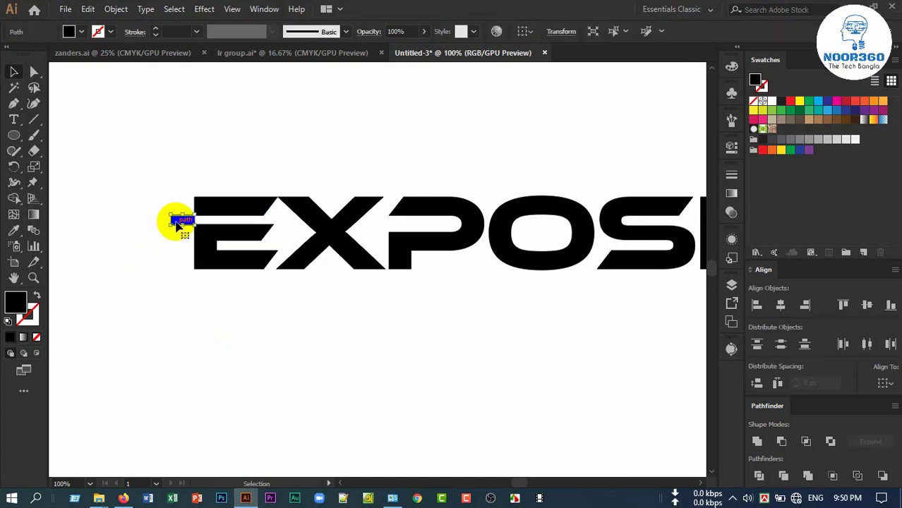
key(Delete)
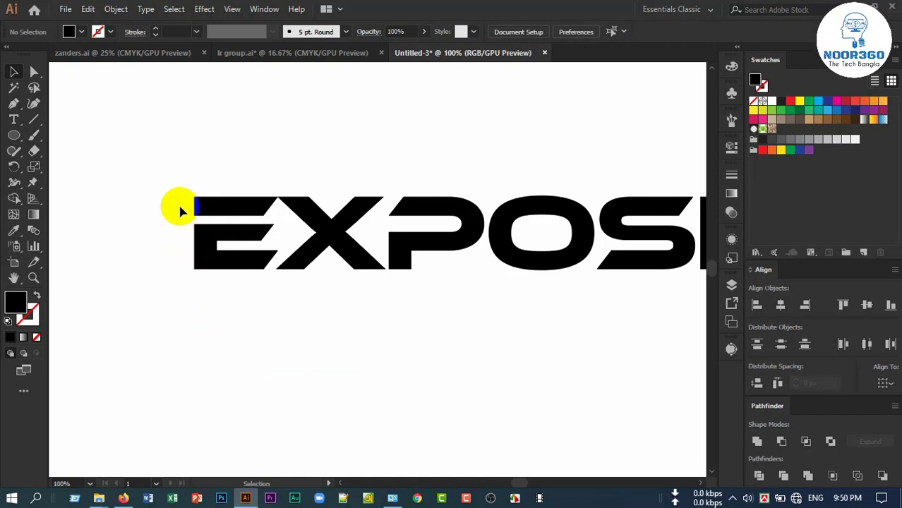
drag(205, 253, 207, 257)
click(226, 320)
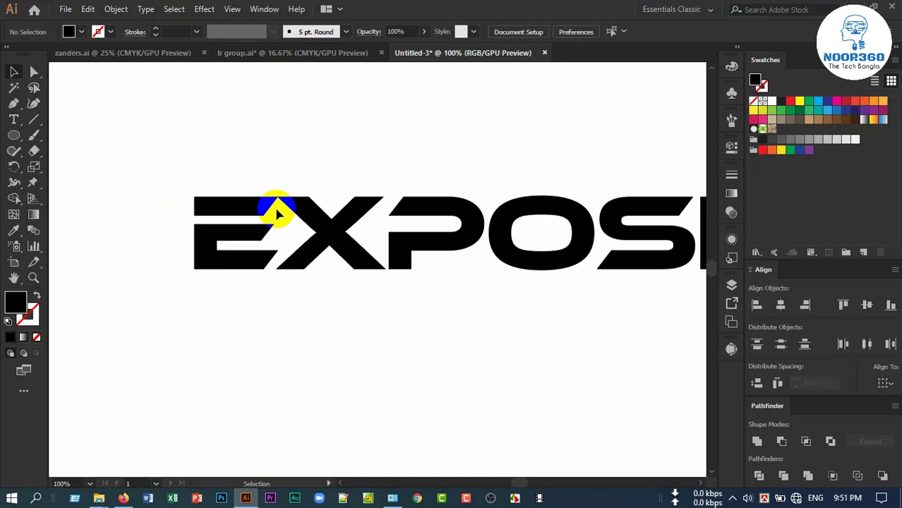
- Stretch the first E's top bar right by nudging its right anchors 20 px
click(34, 73)
click(233, 238)
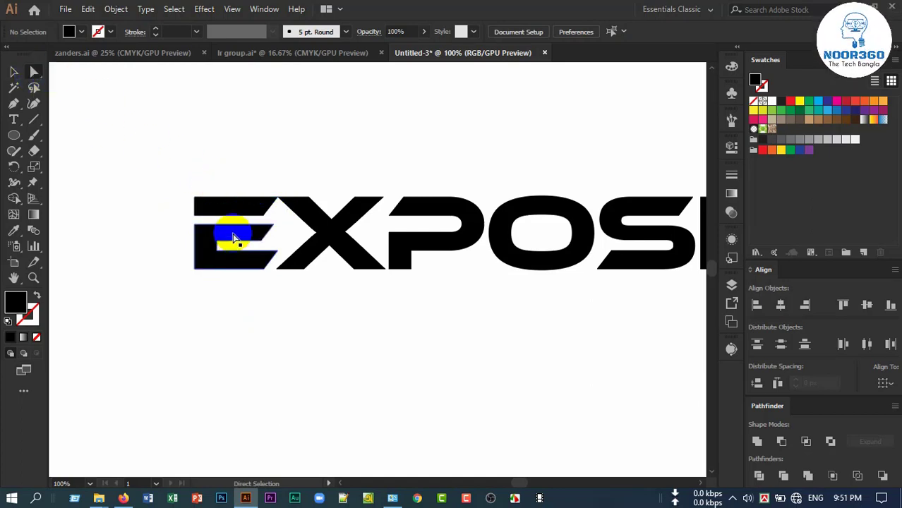
scroll(233, 240, up, 2)
click(300, 190)
click(290, 185)
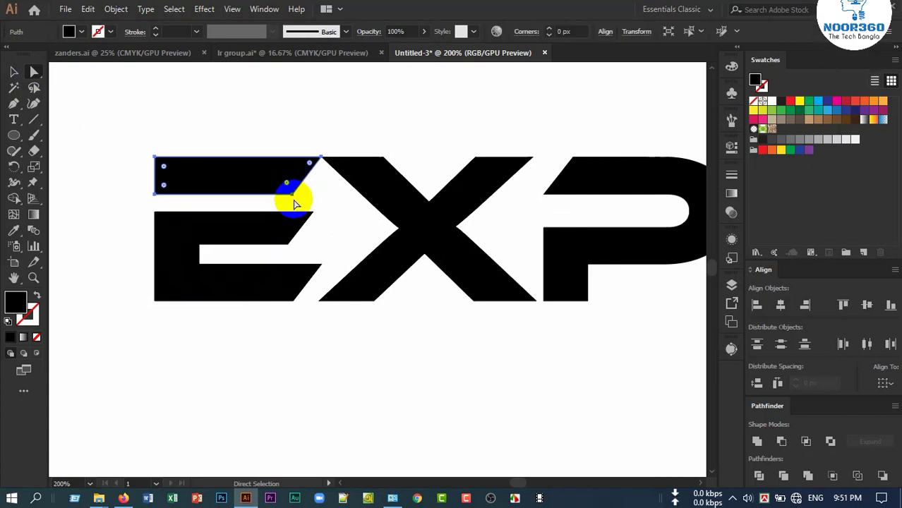
click(295, 199)
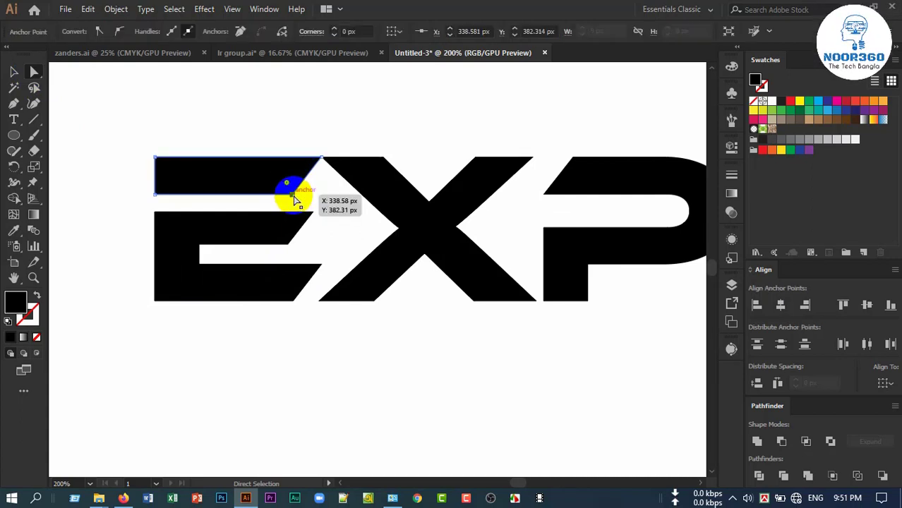
shift+click(324, 161)
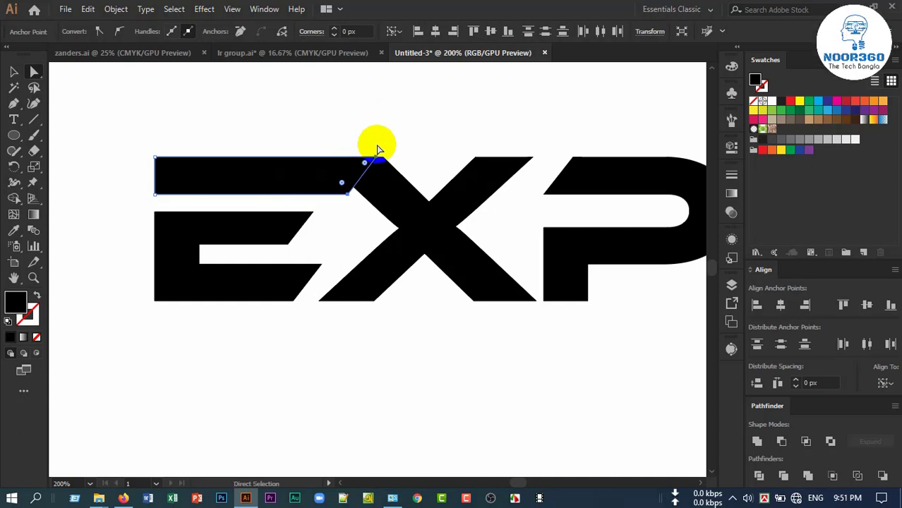
click(346, 195)
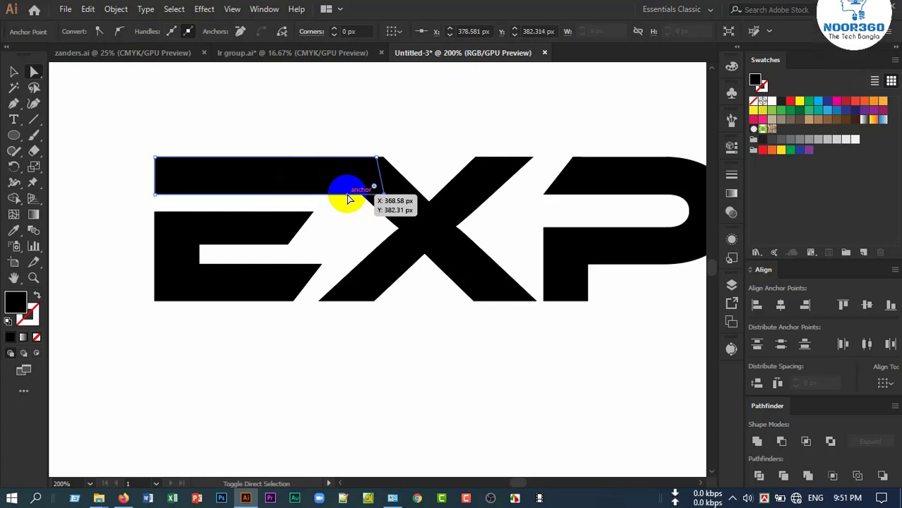
key(shift+Right)
key(shift+Right)
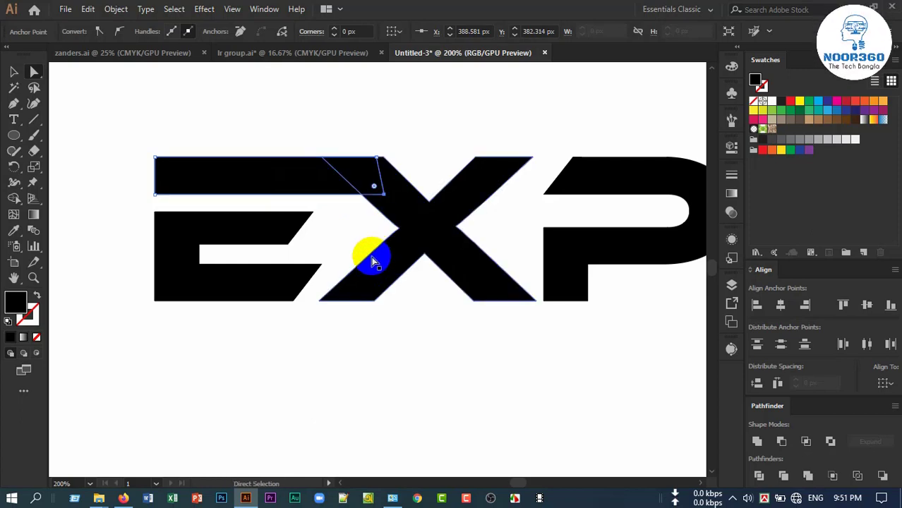
- Unite the E's top bar and the X into one shape with Pathfinder
click(404, 200)
click(756, 442)
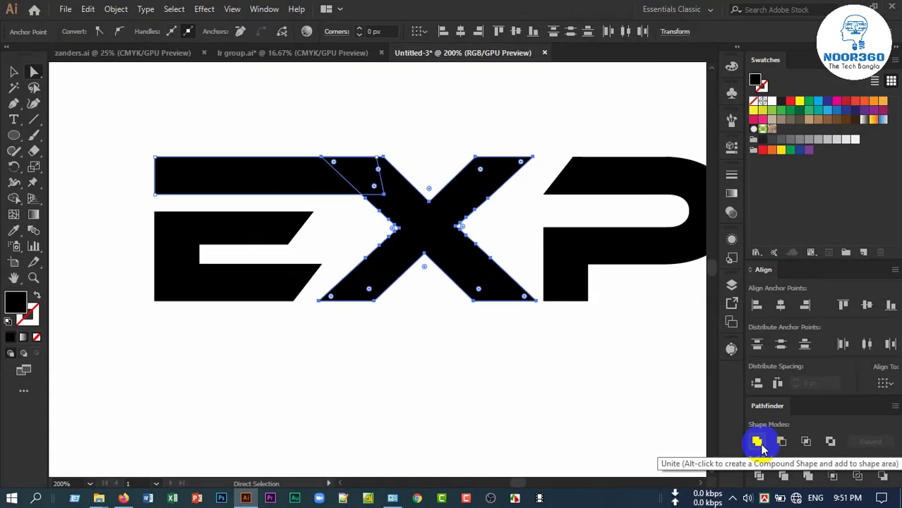
click(758, 442)
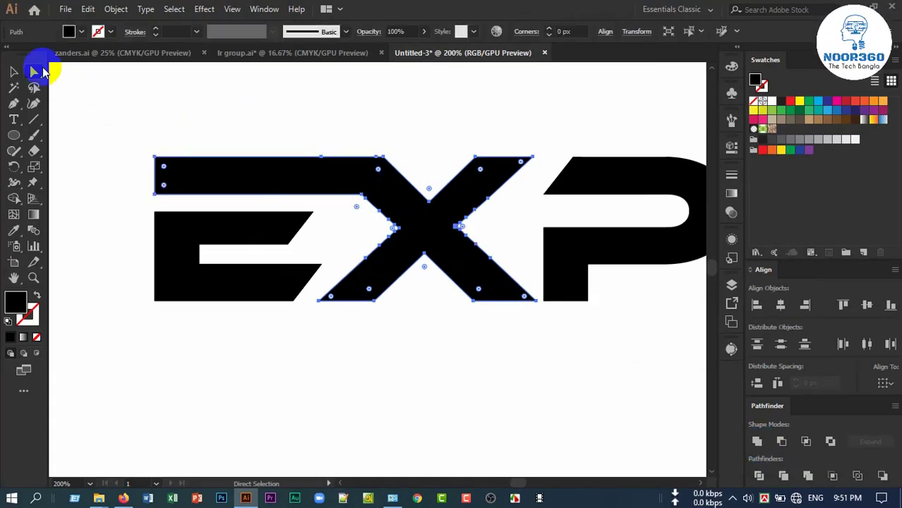
scroll(218, 275, down, 2)
- Shift the last E's upper-notch anchors left with two arrow-key nudges
drag(612, 390, 332, 361)
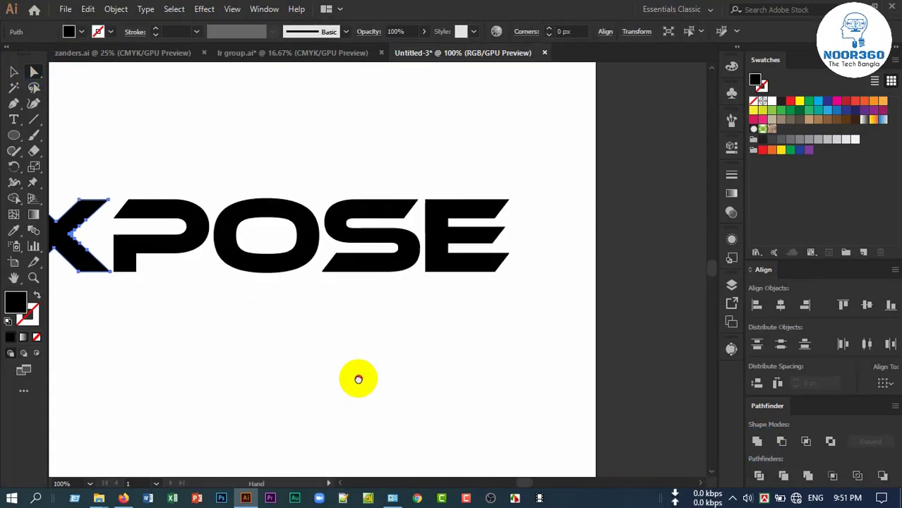
scroll(295, 256, up, 1)
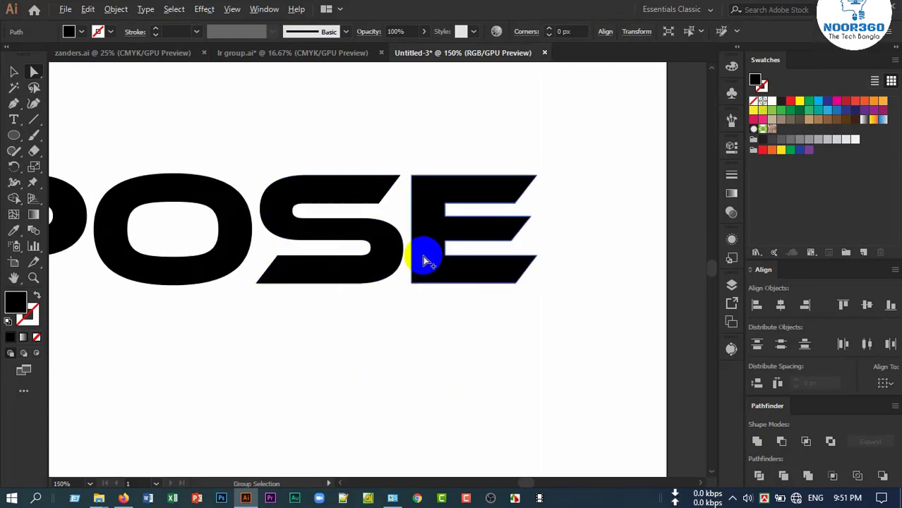
scroll(412, 252, up, 1)
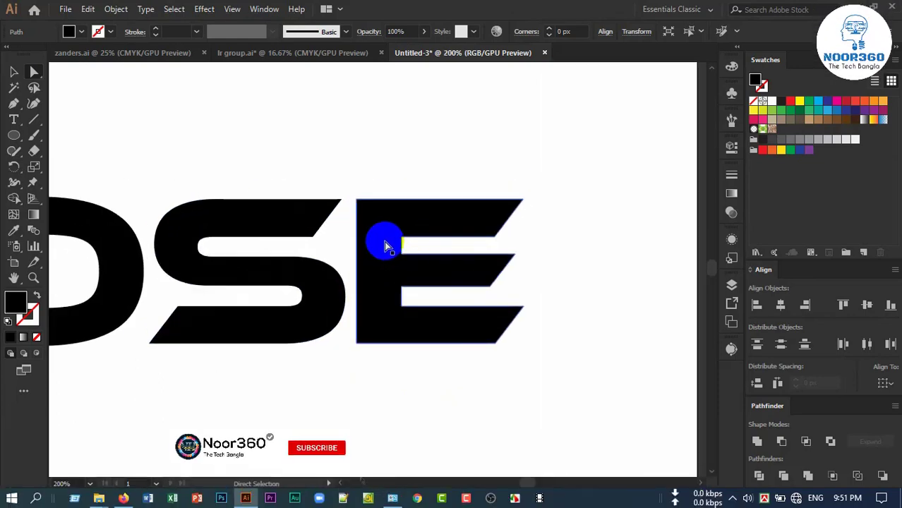
scroll(384, 241, up, 1)
click(395, 250)
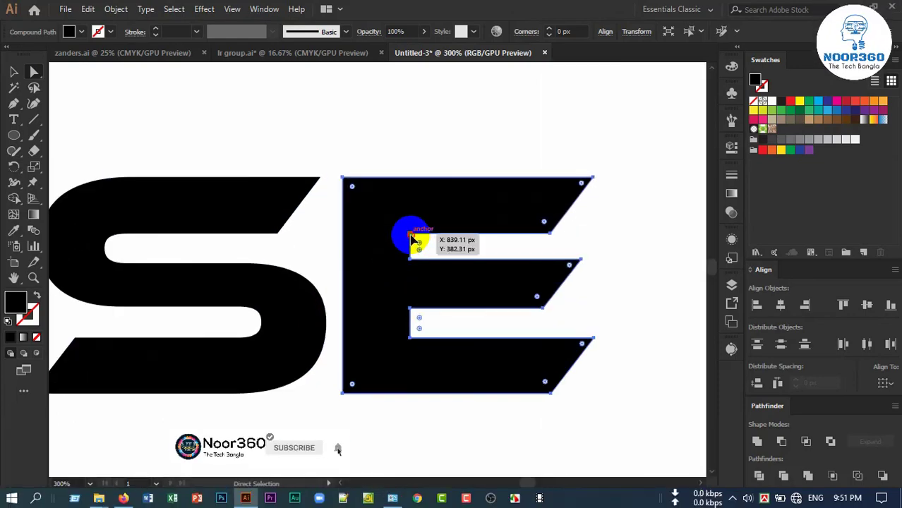
click(410, 237)
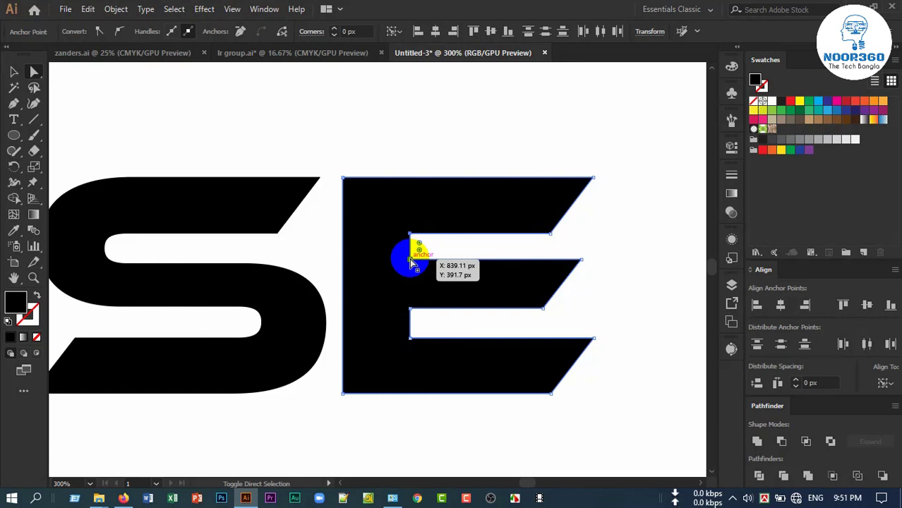
key(Left)
key(Left)
key(Left)
key(Left)
key(Left)
key(Left)
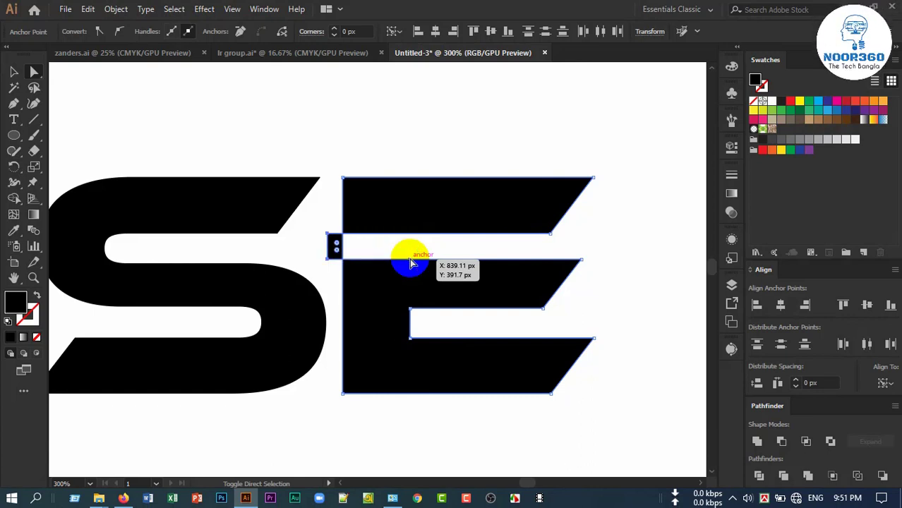
key(Left)
key(Left)
key(Left)
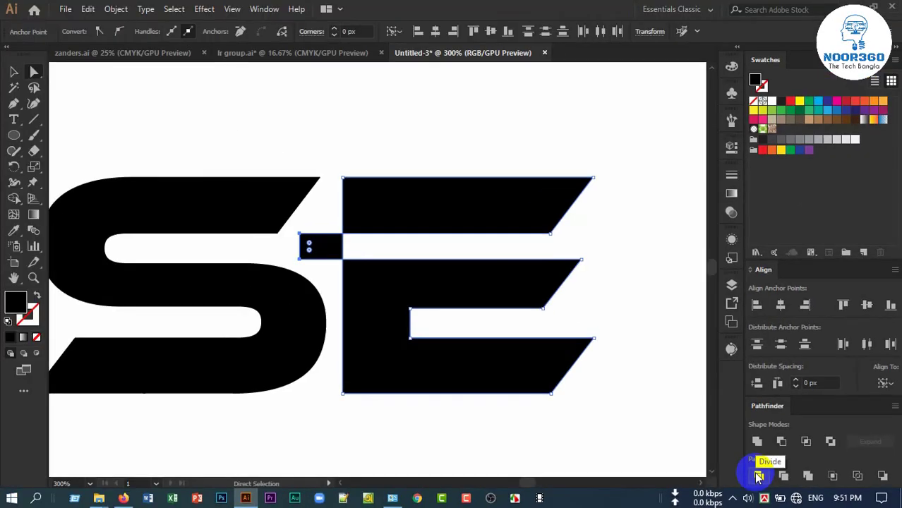
- Divide the overlapping S and E, then delete the leftover rectangle between them
click(759, 478)
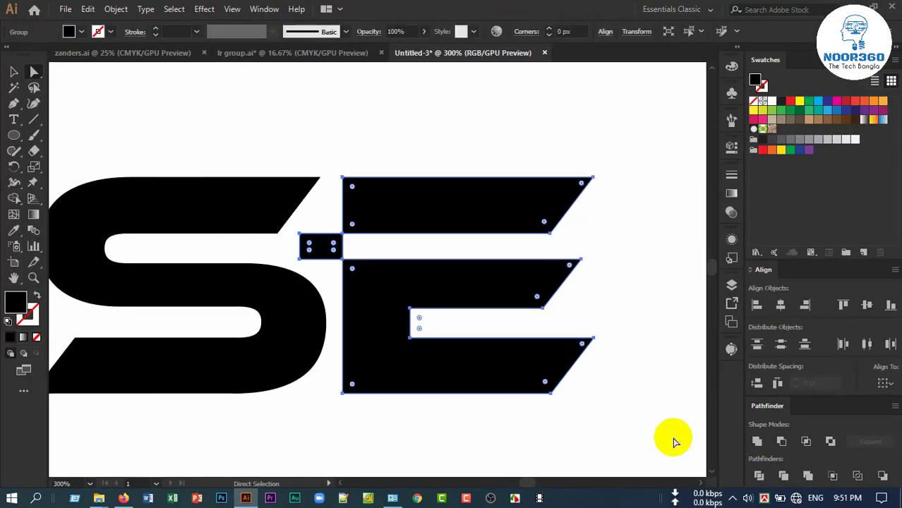
click(352, 97)
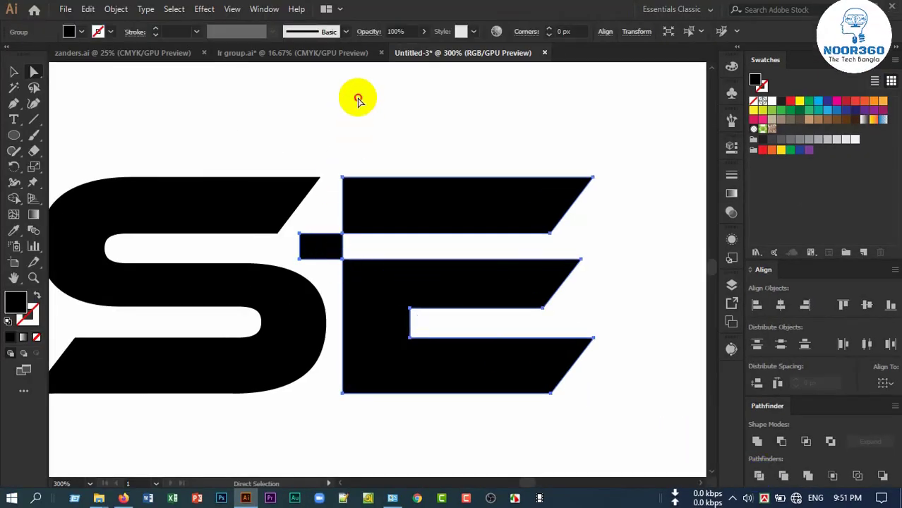
click(321, 251)
click(266, 227)
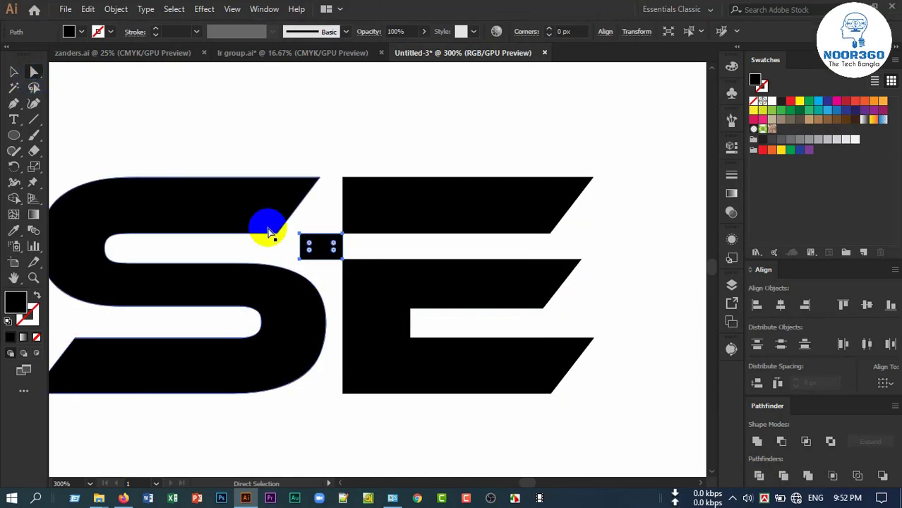
click(317, 251)
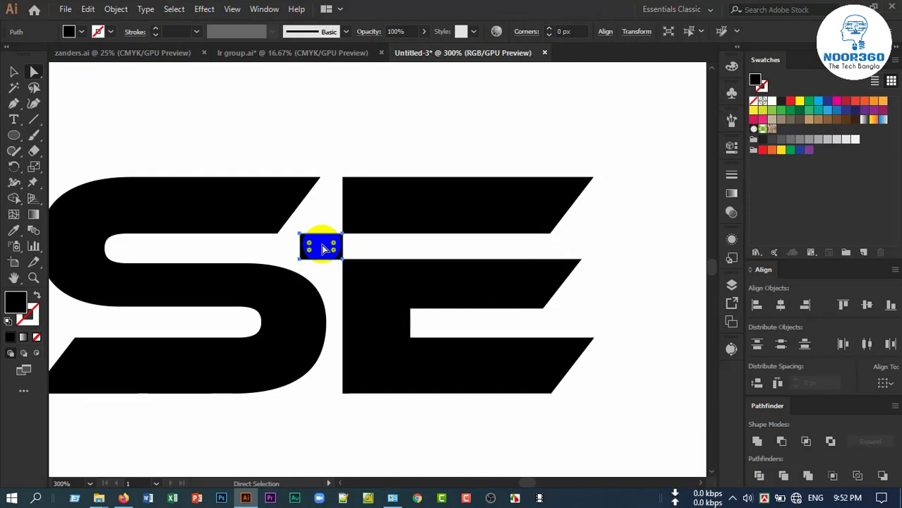
key(Delete)
click(417, 305)
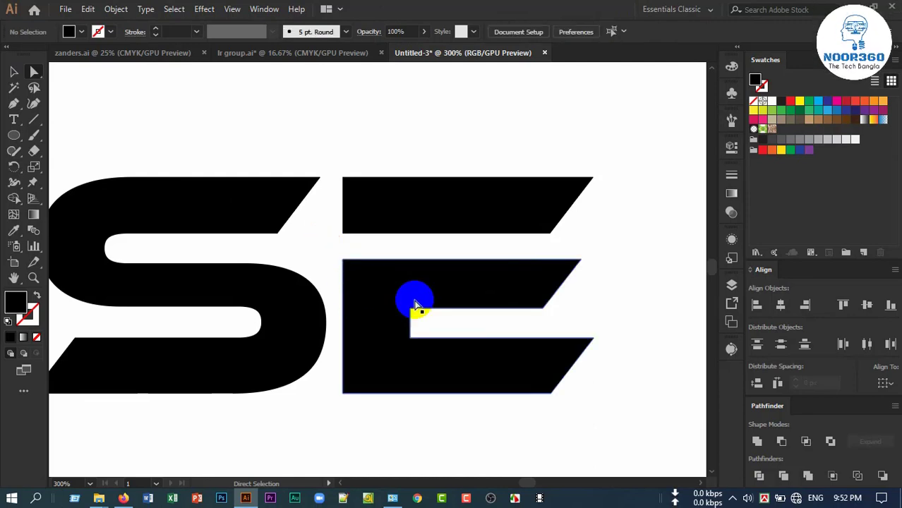
- Drag the last E left until it butts against the S's right edge
scroll(325, 342, down, 1)
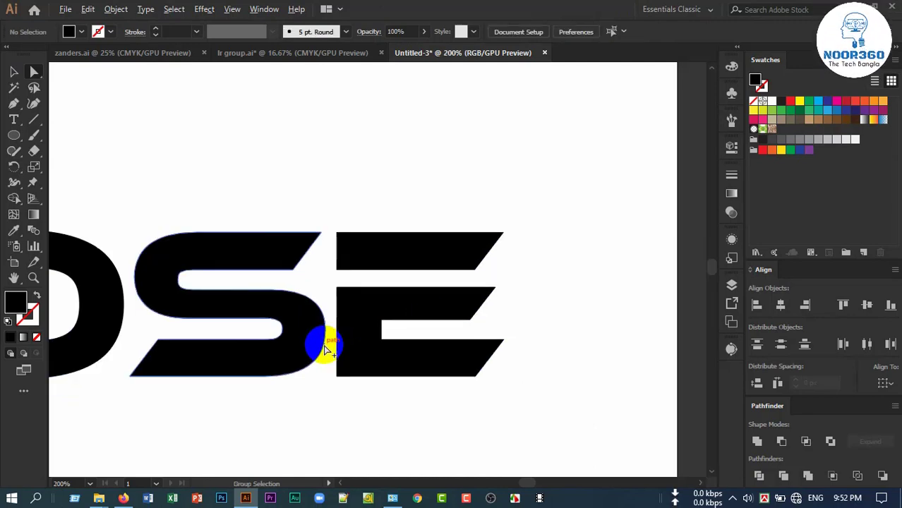
scroll(329, 363, up, 1)
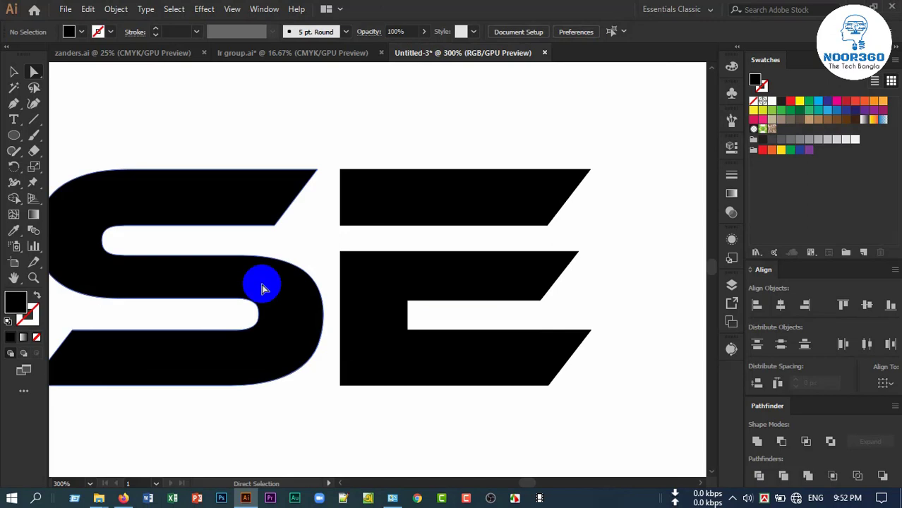
click(12, 74)
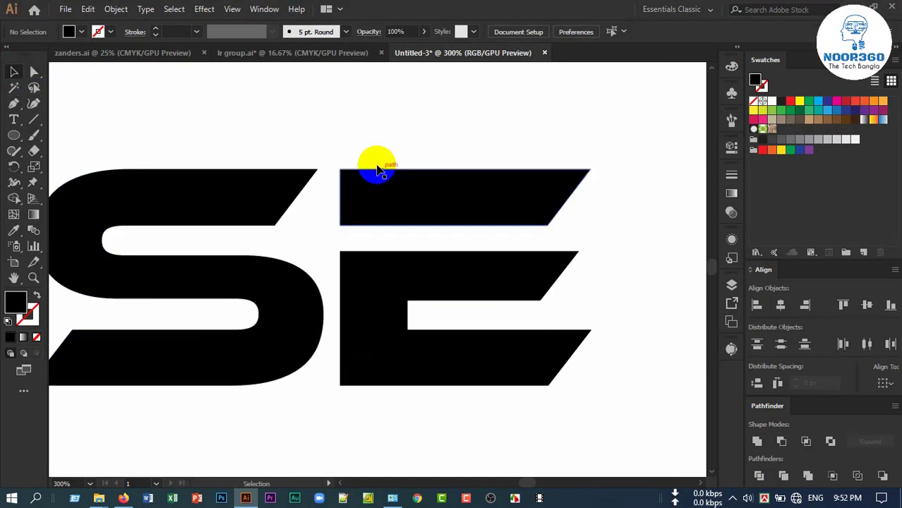
click(391, 203)
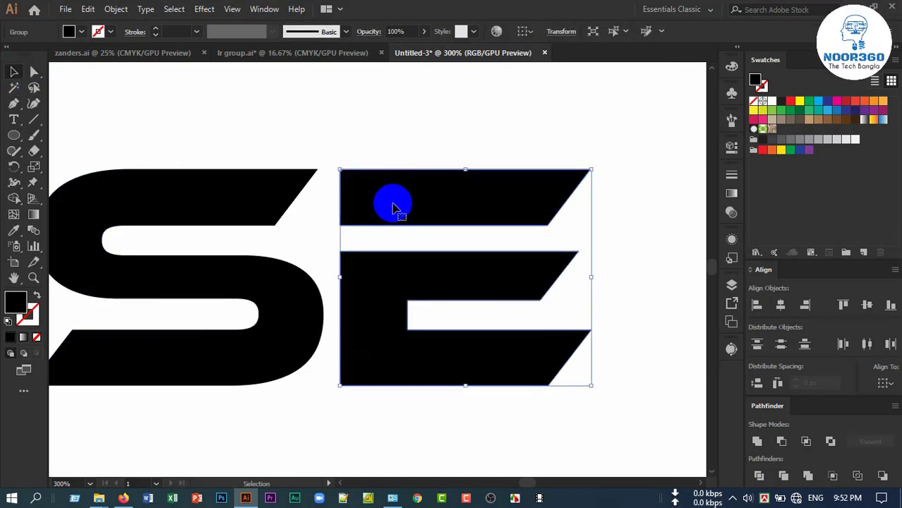
shift+click(378, 300)
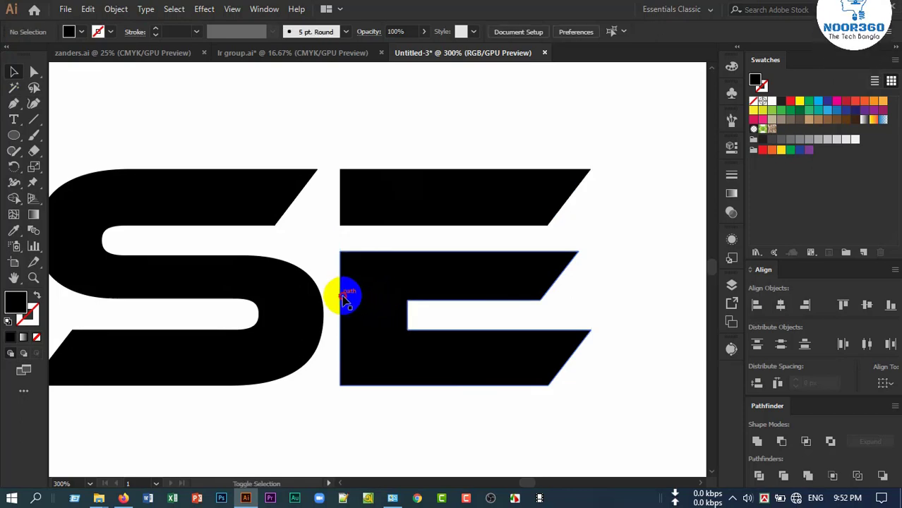
drag(375, 305, 345, 306)
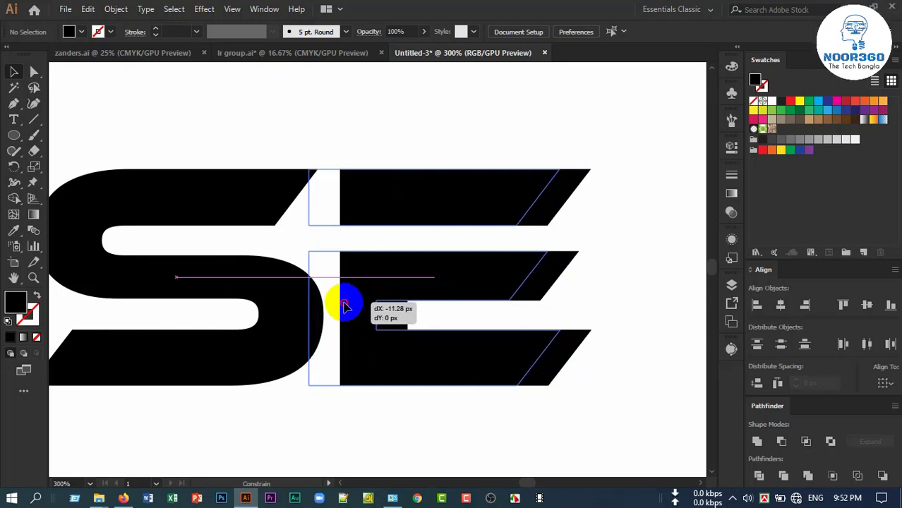
drag(346, 305, 331, 304)
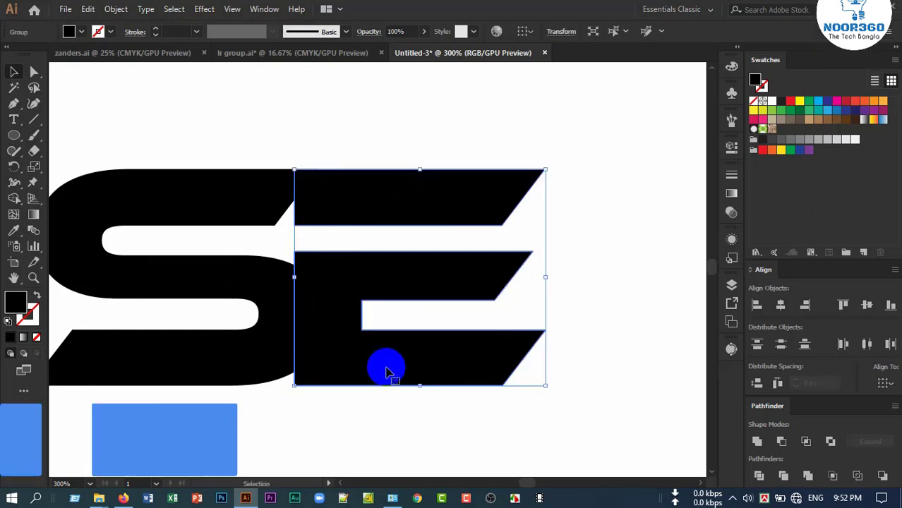
click(286, 381)
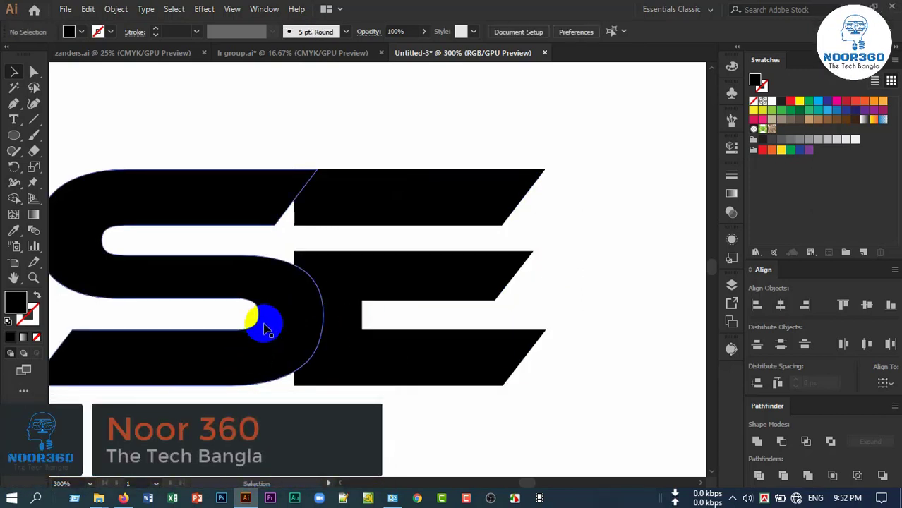
click(274, 328)
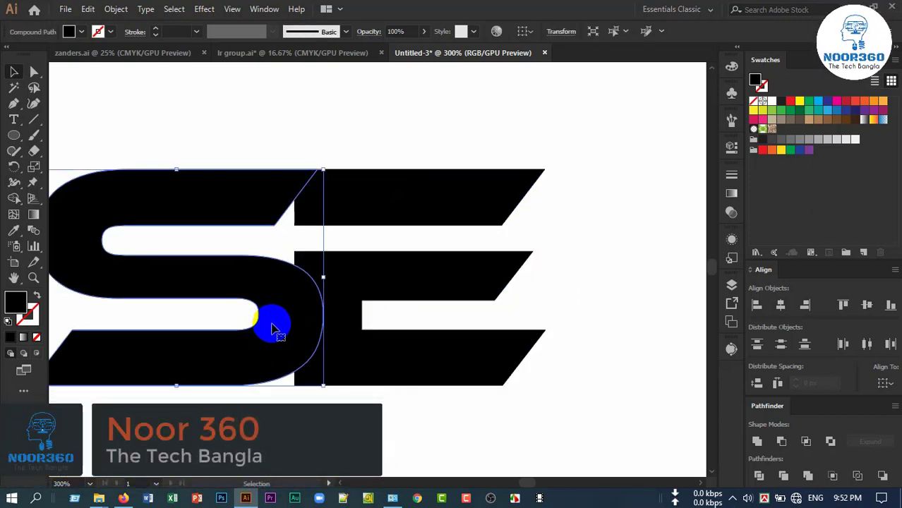
- Add a 5 px Miter-joined offset path around the S
click(117, 10)
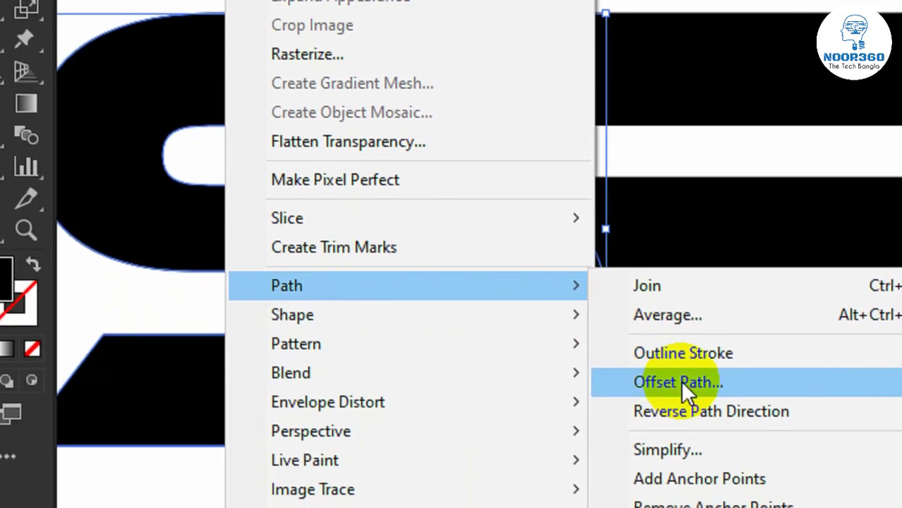
click(676, 381)
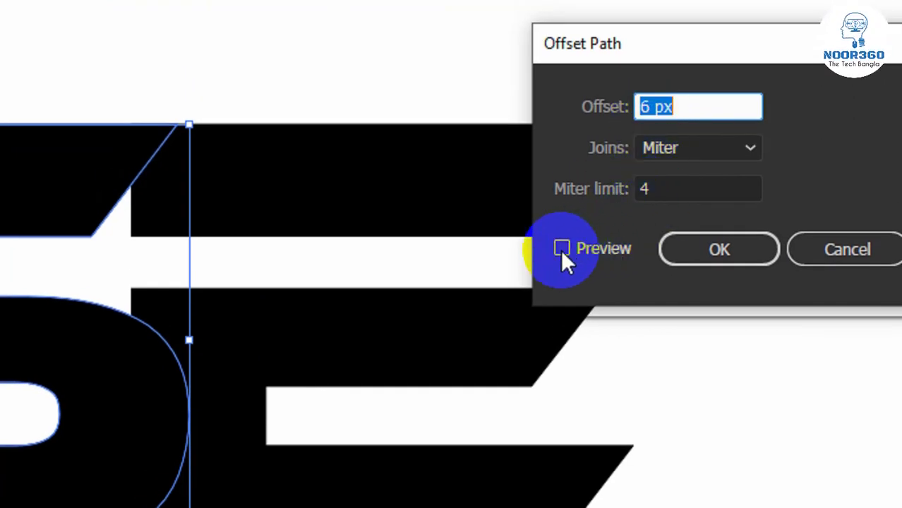
click(561, 248)
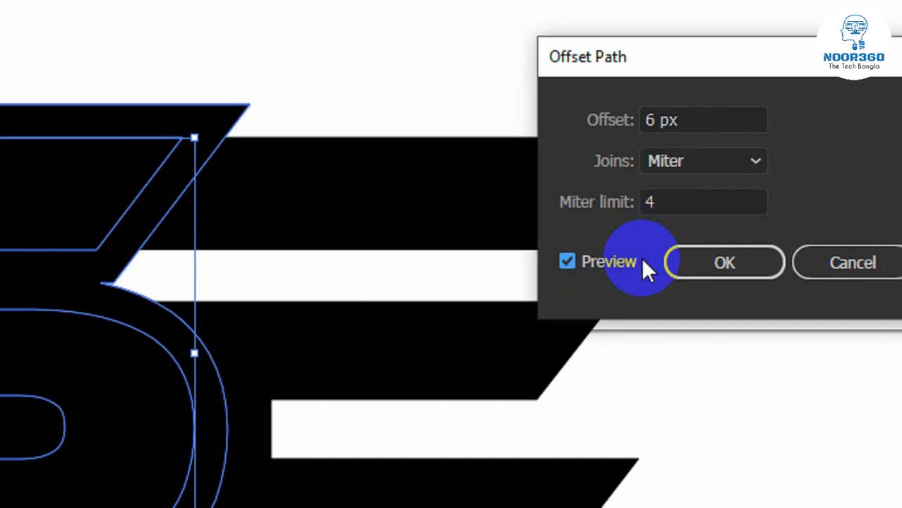
click(667, 119)
key(Down)
key(Down)
key(Up)
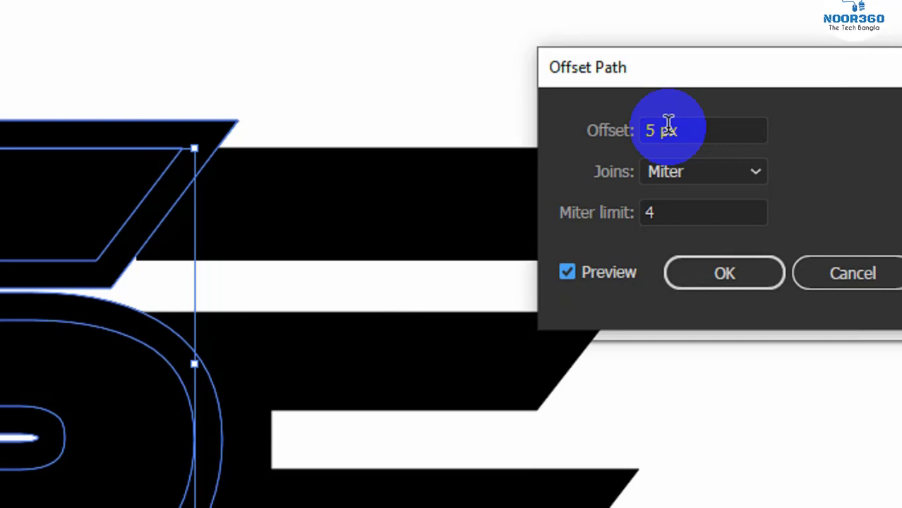
key(Up)
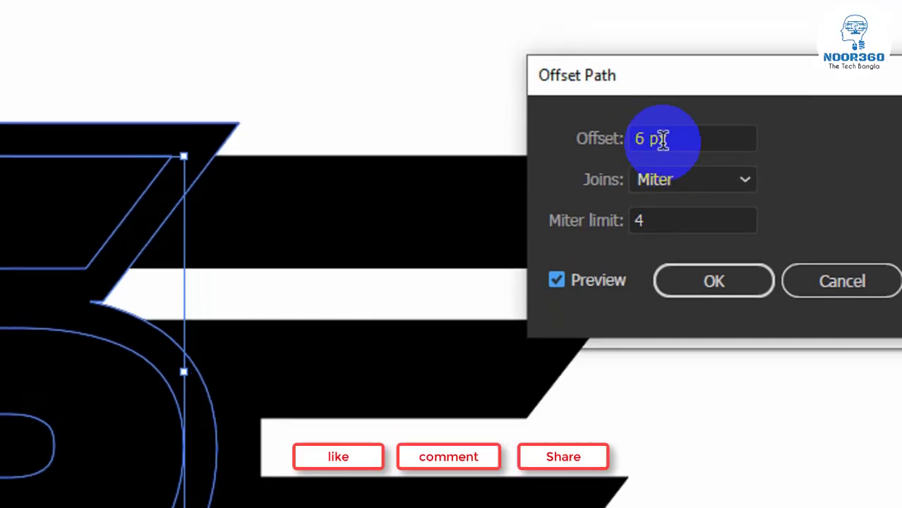
key(Down)
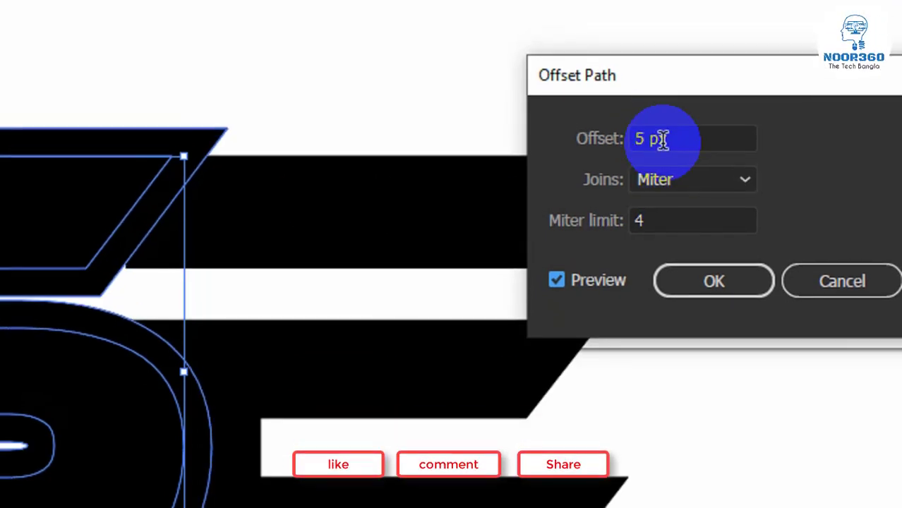
click(683, 280)
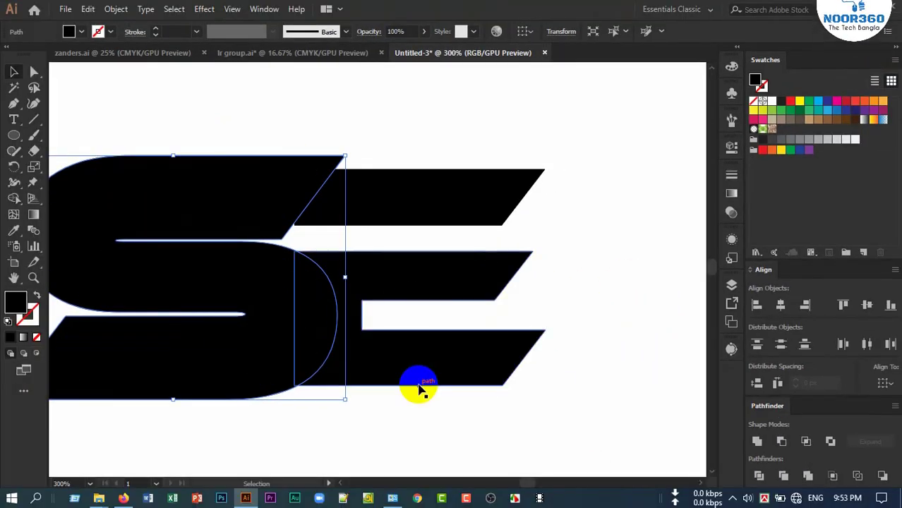
- Select the E, the S and the S's offset outline together
shift+click(457, 374)
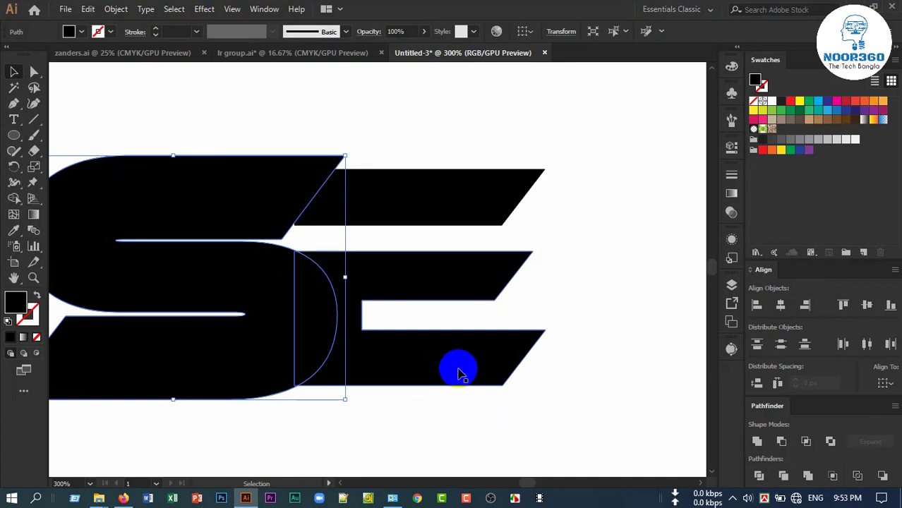
shift+click(460, 367)
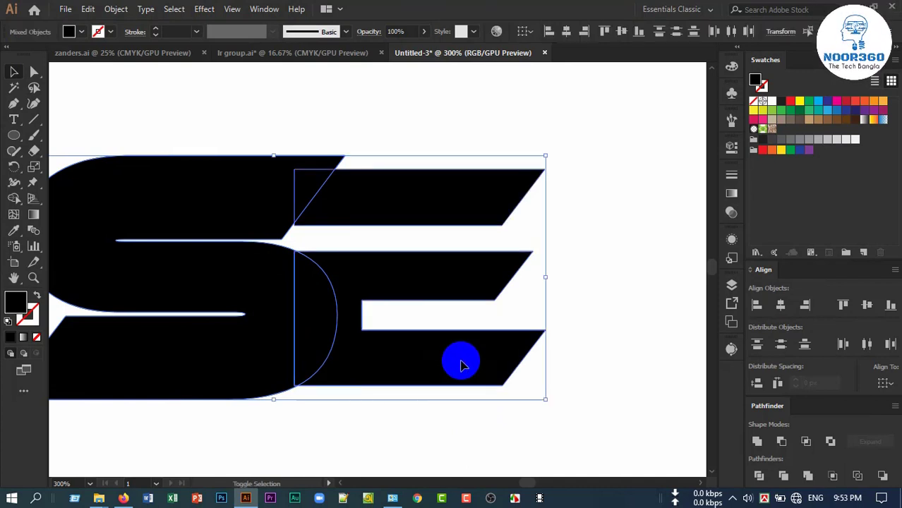
shift+click(215, 254)
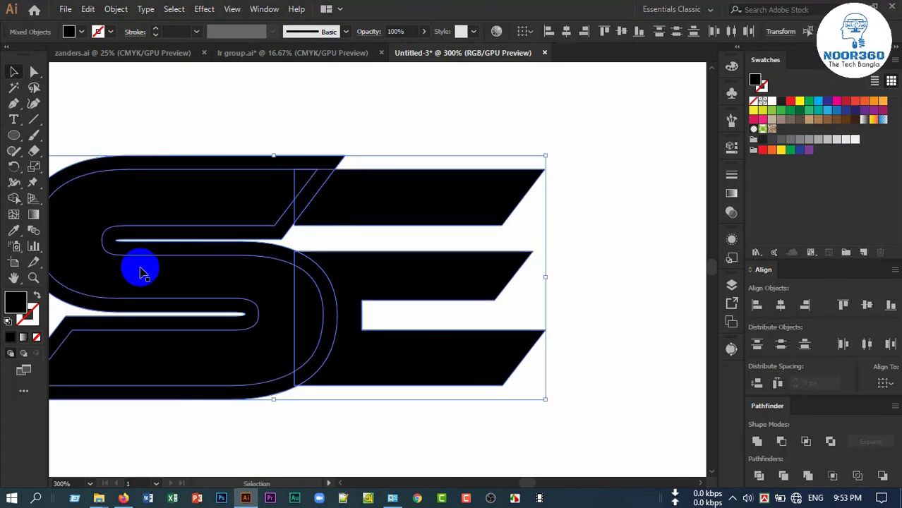
scroll(146, 276, down, 1)
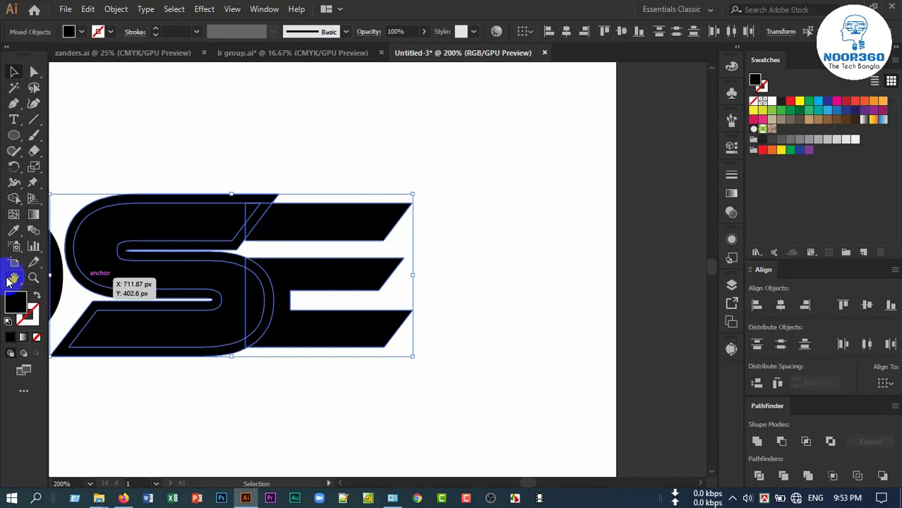
- Use Shape Builder to merge the S with its offset outline, cutting a curved gap into the E
click(14, 199)
drag(99, 233, 67, 145)
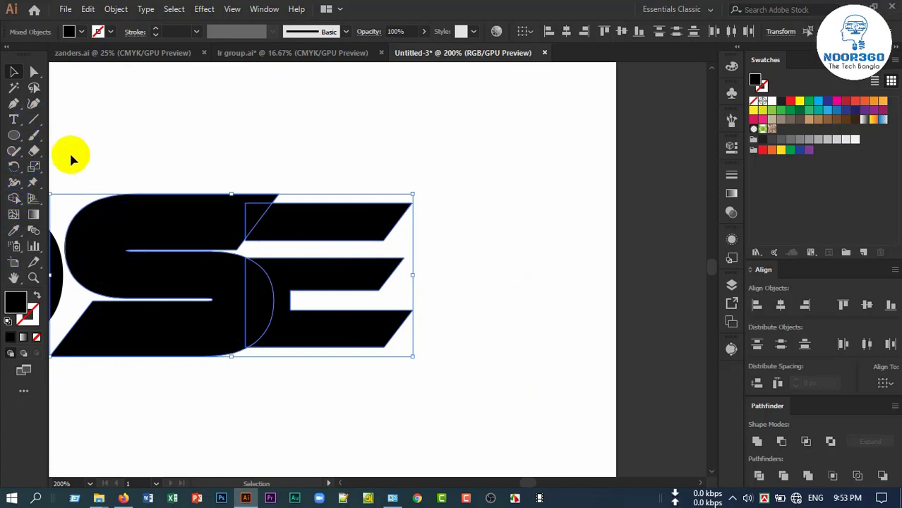
click(14, 200)
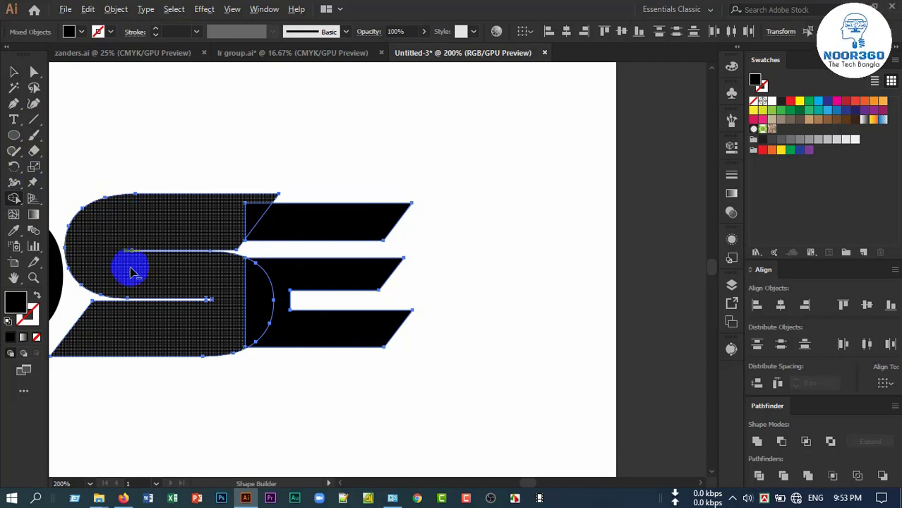
mouse_move(136, 226)
mouse_down()
mouse_move(168, 277)
mouse_move(268, 300)
mouse_move(273, 254)
mouse_move(259, 249)
mouse_up()
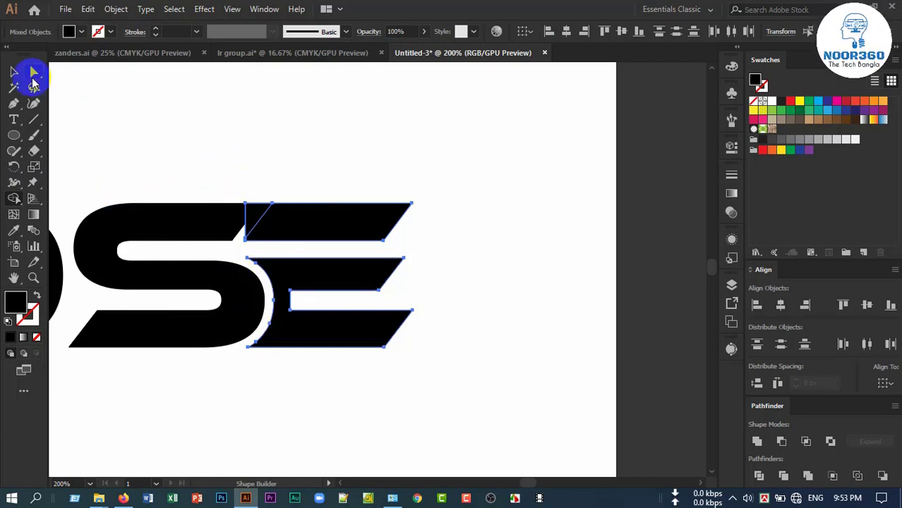
click(34, 72)
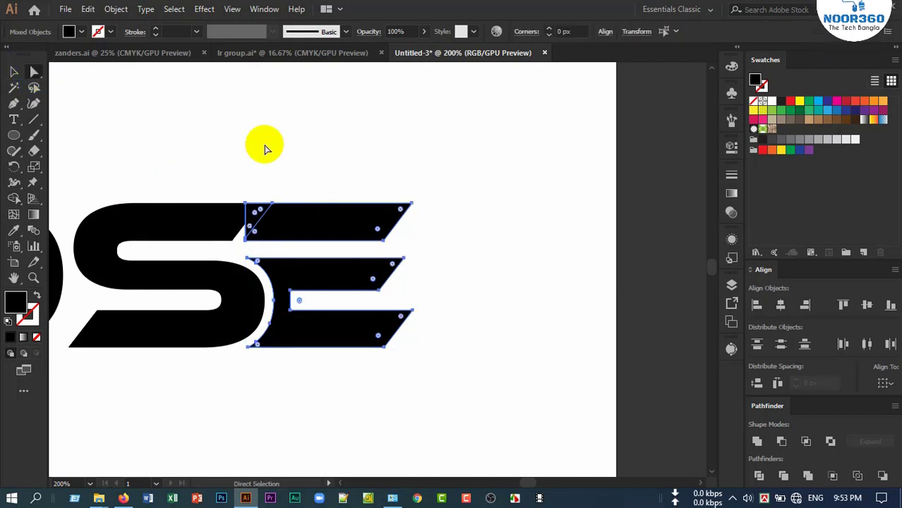
- Remove the lower-left corner anchor of the E's top bar so its end slants
scroll(231, 242, up, 1)
scroll(236, 246, up, 2)
scroll(237, 245, up, 2)
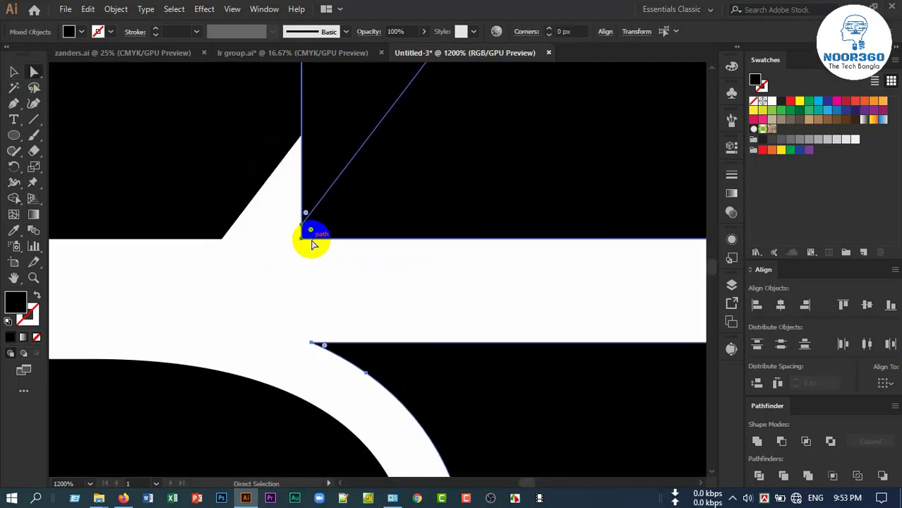
click(304, 240)
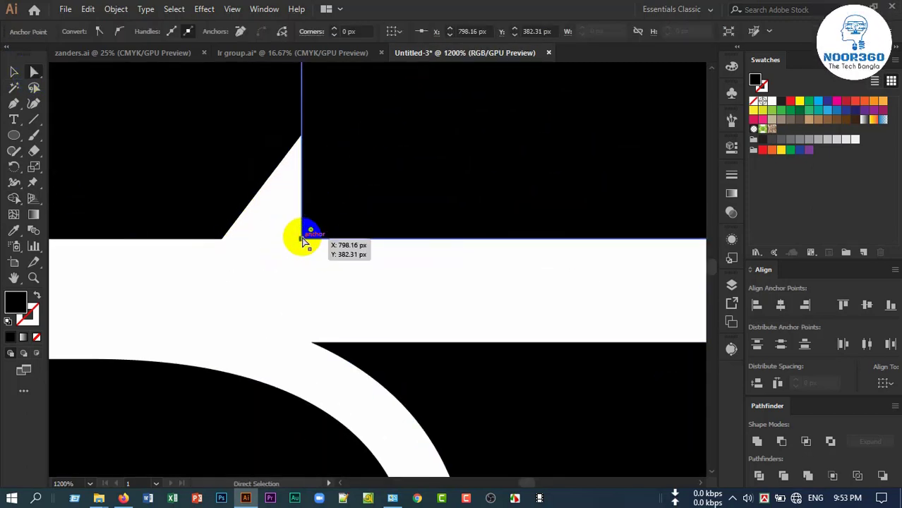
scroll(332, 211, up, 2)
scroll(332, 211, down, 1)
drag(238, 240, 341, 253)
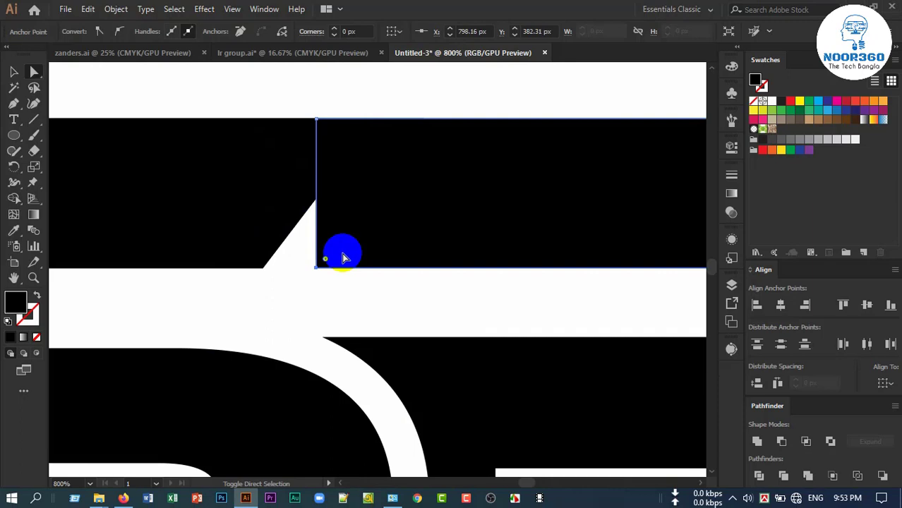
key(ctrl+j)
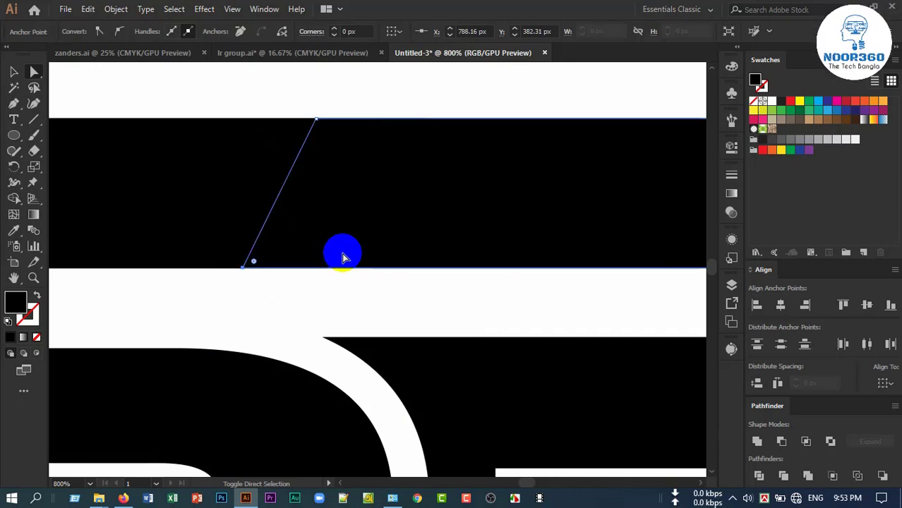
- Marquee-select both the S and E shapes
alt+scroll(342, 252, down, 3)
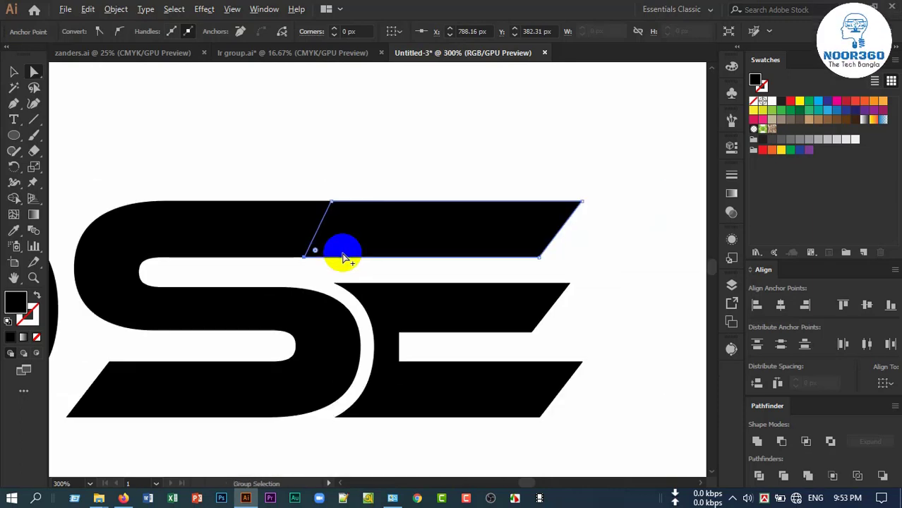
click(14, 72)
click(265, 152)
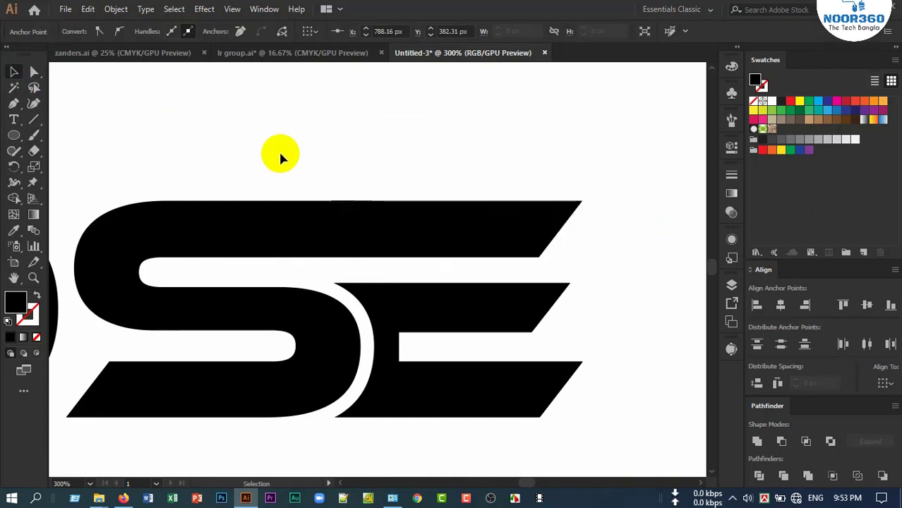
drag(252, 161, 382, 317)
- Merge the S and E with Pathfinder Unite, then zoom out to show all of XPOSE
alt+scroll(381, 335, down, 1)
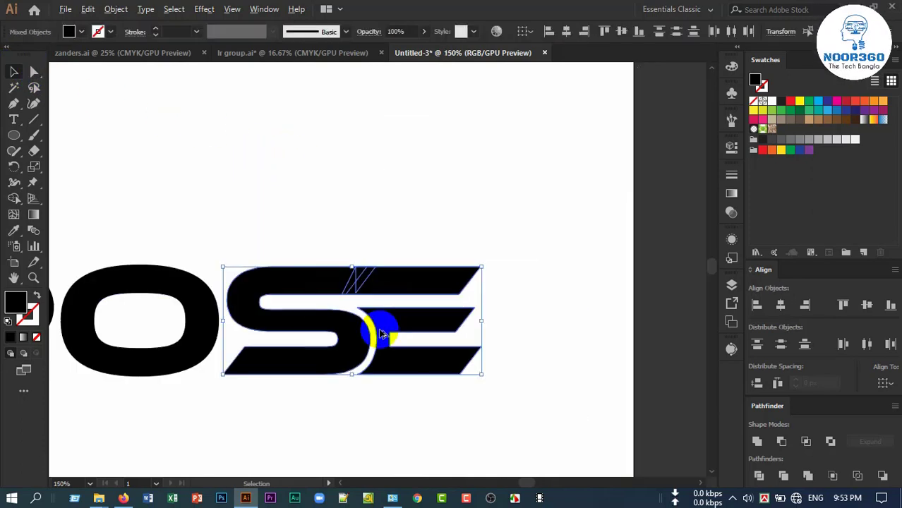
click(757, 442)
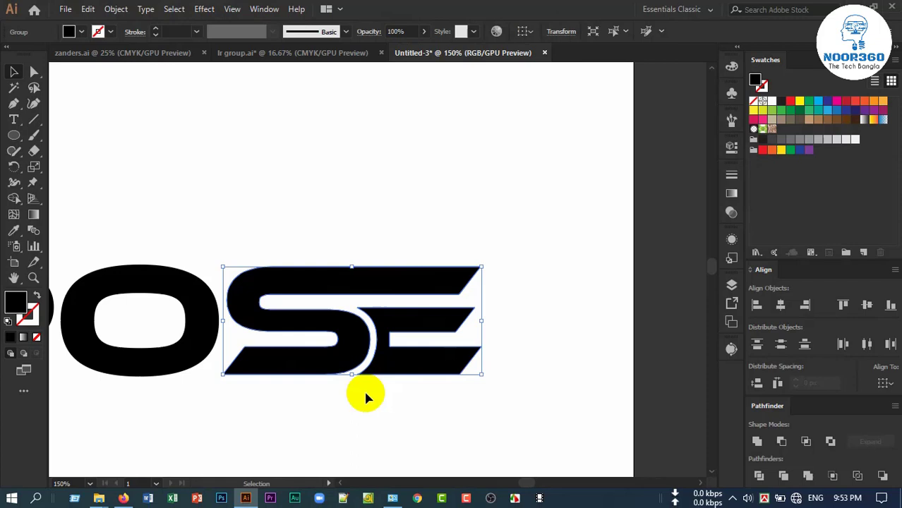
click(362, 401)
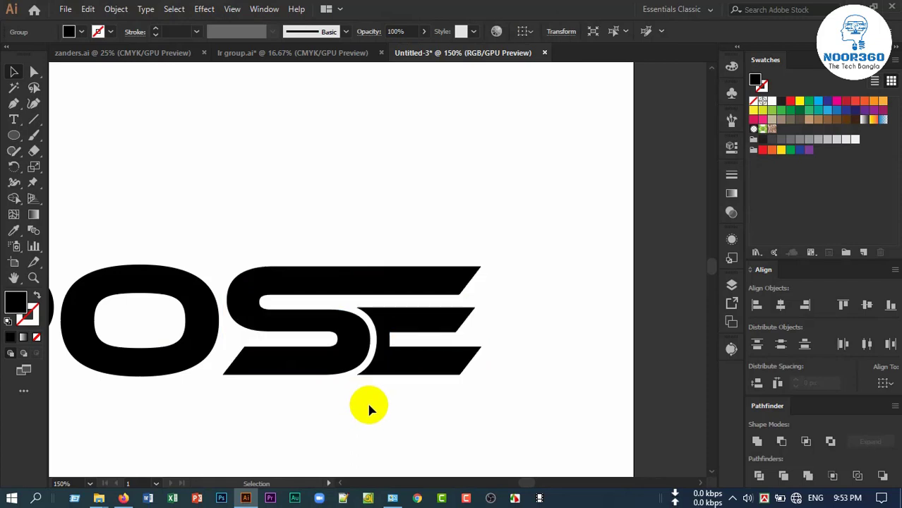
scroll(284, 398, down, 1)
drag(248, 402, 362, 391)
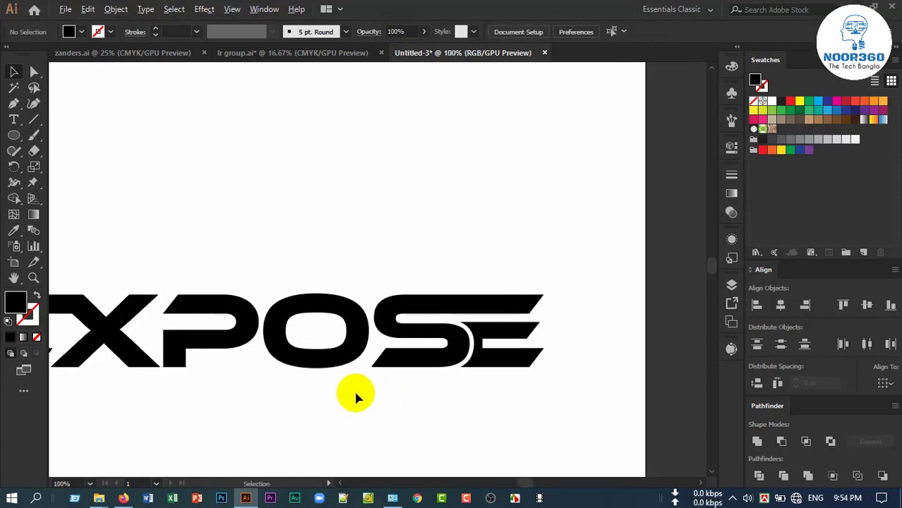
- Shift the merged S/E group about 5 px left against the O, then reselect it
click(417, 359)
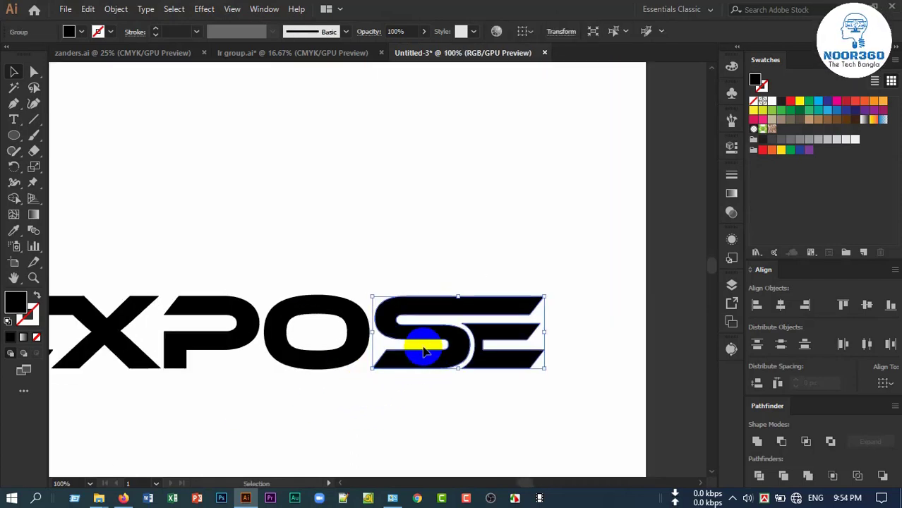
scroll(375, 347, up, 2)
mouse_move(468, 328)
mouse_down()
mouse_move(459, 326)
mouse_move(459, 358)
mouse_up()
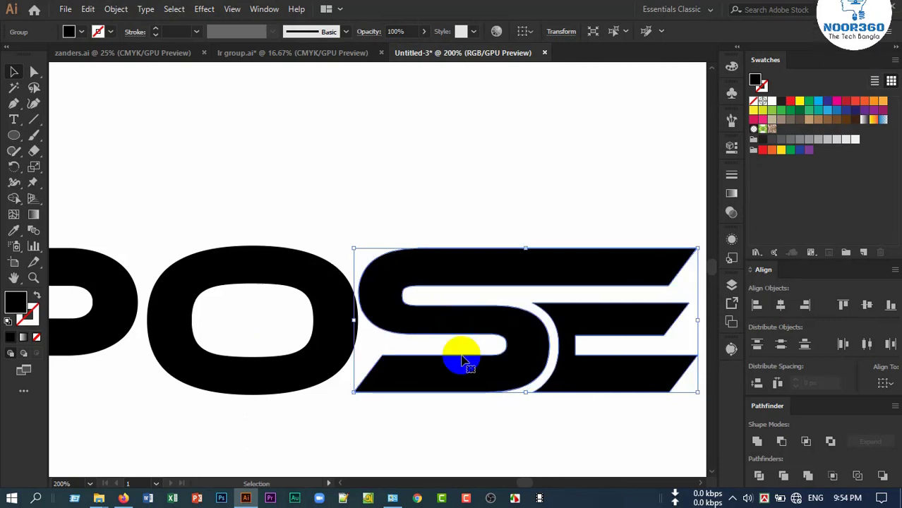
click(357, 441)
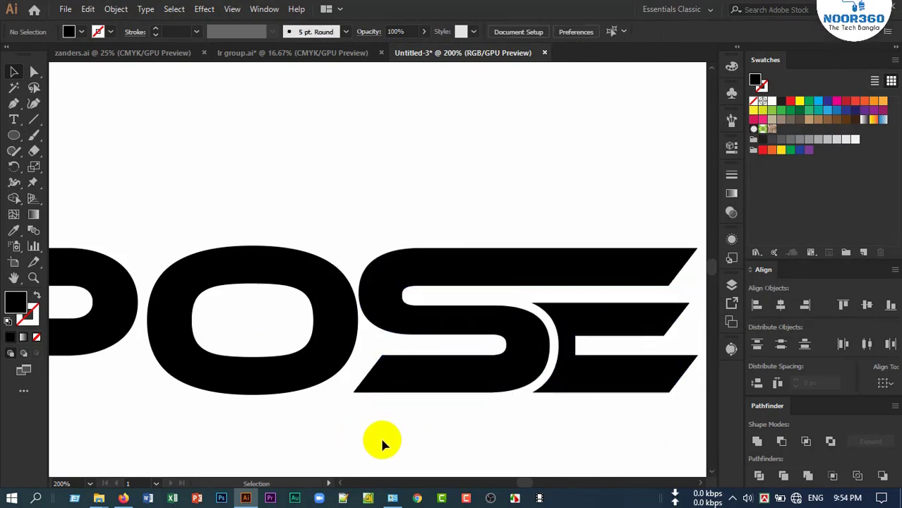
click(346, 358)
click(397, 396)
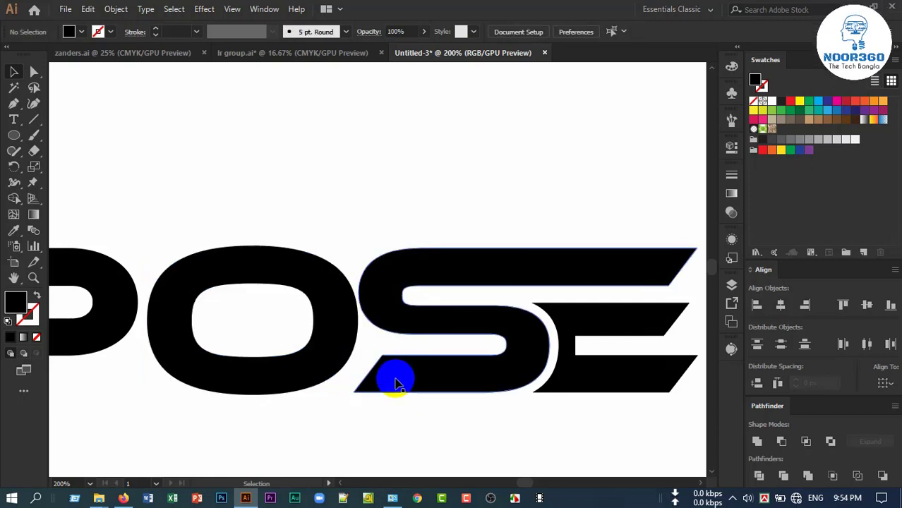
scroll(395, 381, up, 1)
click(394, 290)
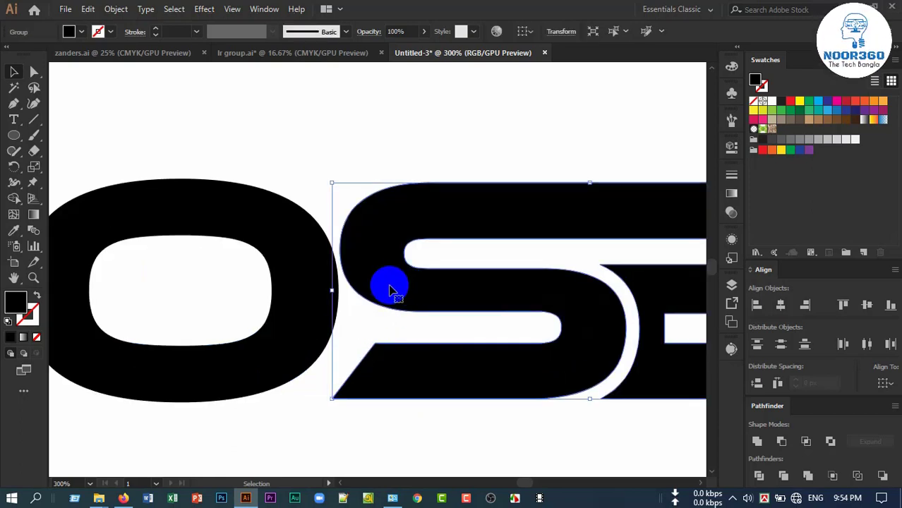
- Nudge the S/E group 5 px right and push the S's two lower-left anchors left
drag(394, 289, 397, 289)
click(366, 415)
click(34, 73)
click(396, 354)
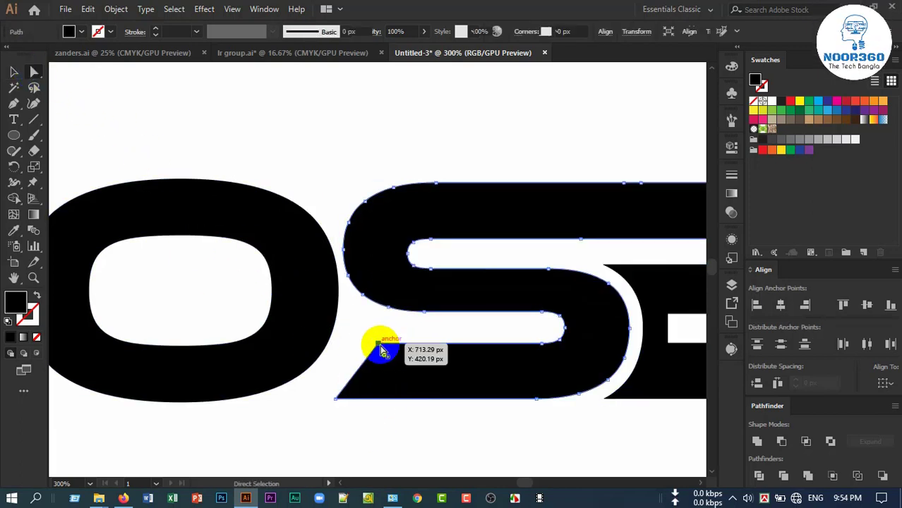
click(380, 347)
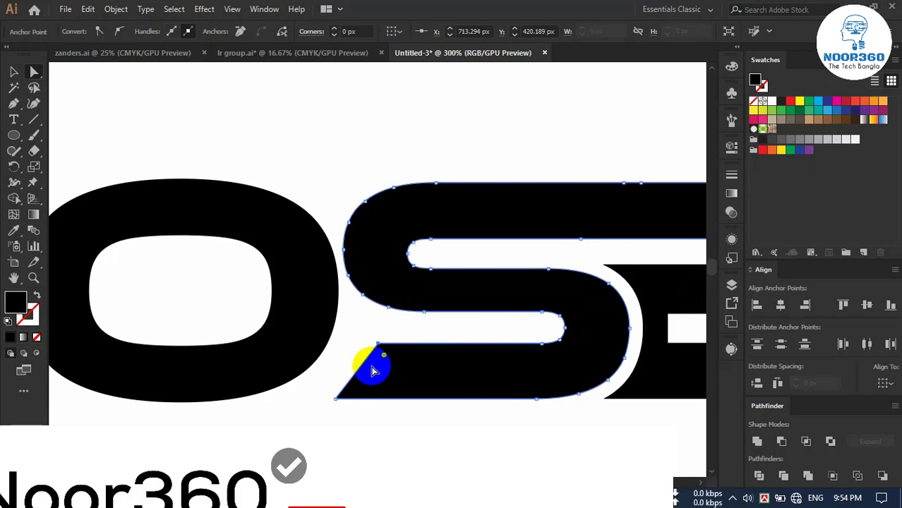
shift+click(336, 401)
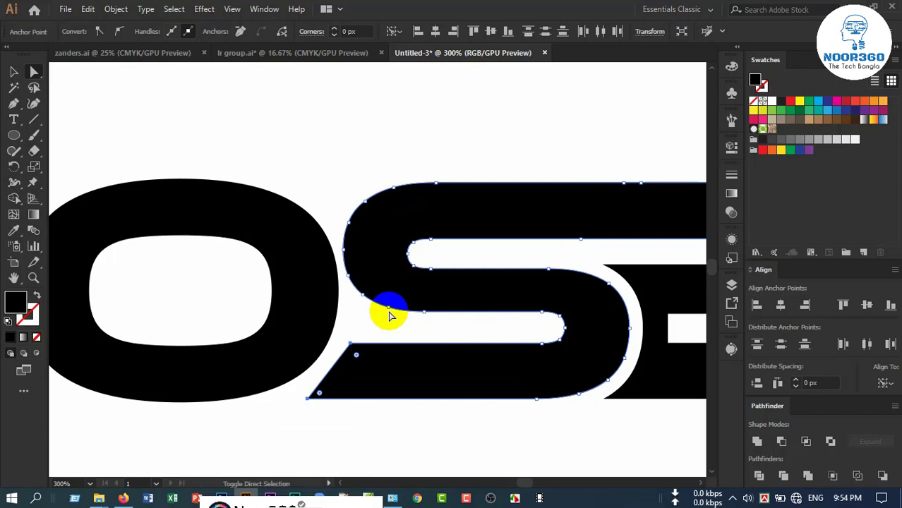
key(Left)
key(Left)
key(Left)
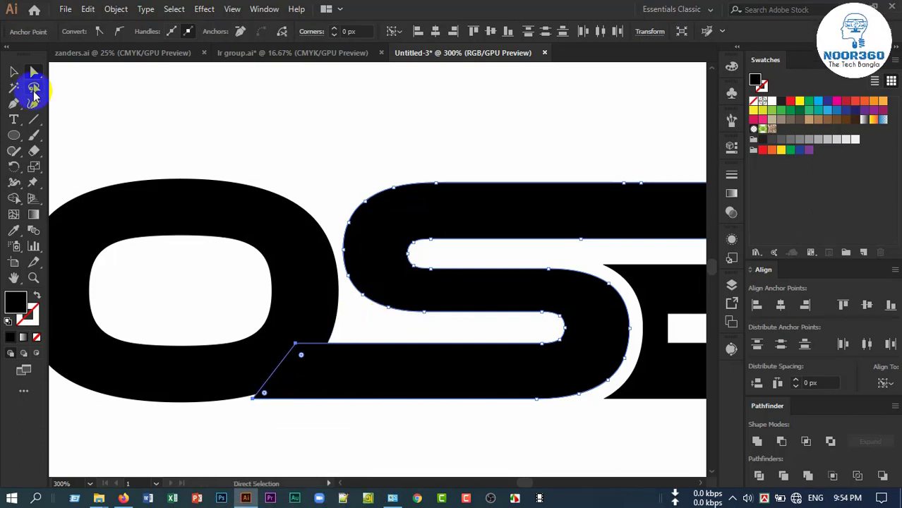
- Select the O letter with the Selection tool
click(13, 71)
click(198, 201)
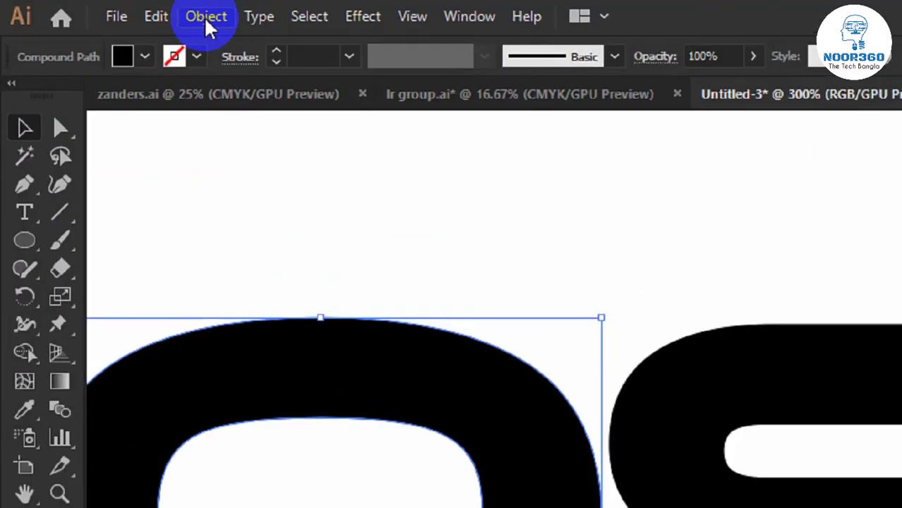
click(117, 10)
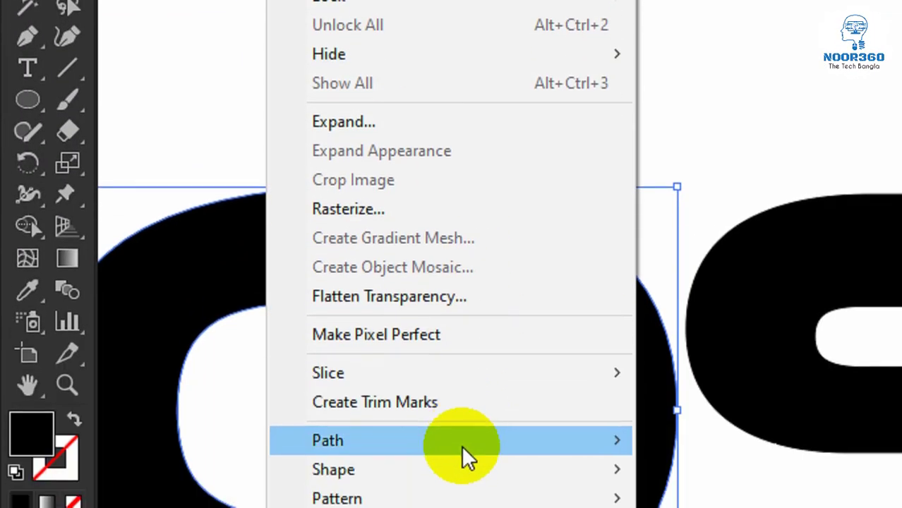
mouse_move(261, 285)
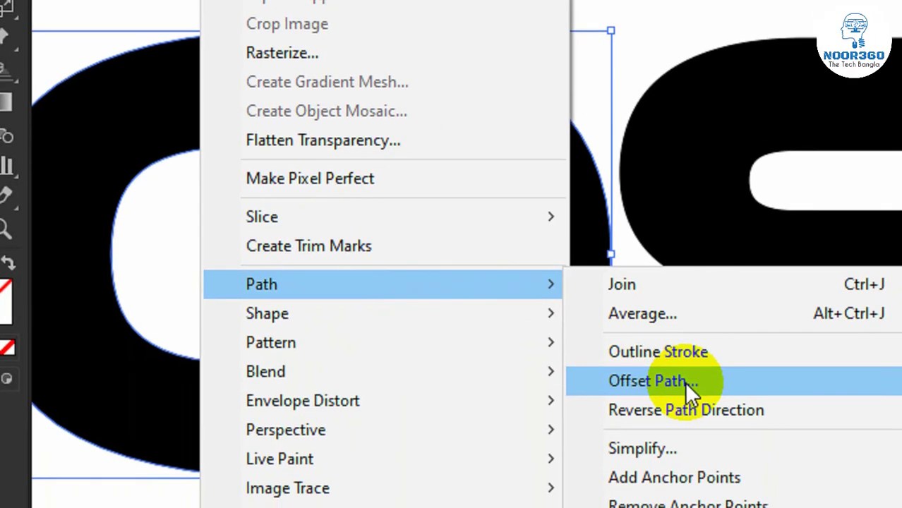
- Create a 5 px offset path around the O
click(683, 410)
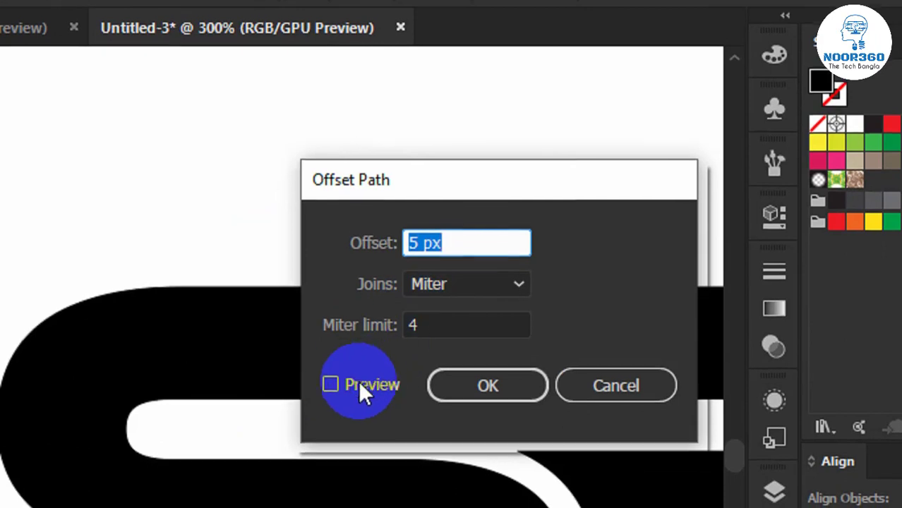
click(331, 382)
click(468, 387)
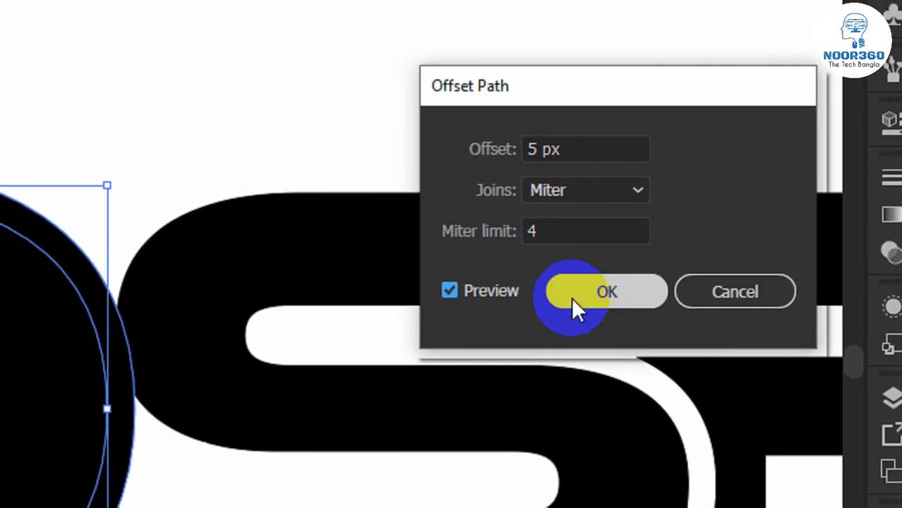
click(579, 293)
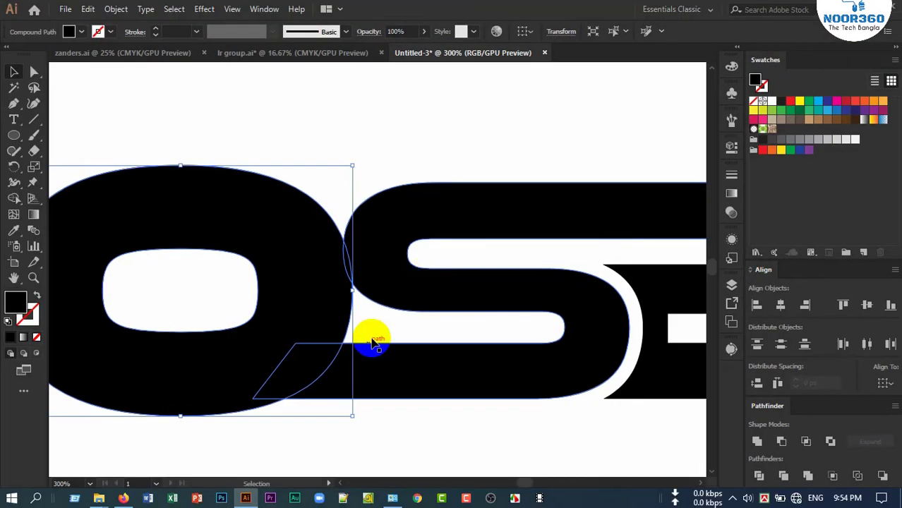
- Use Shape Builder to delete the part of the S overlapping the O's offset outline
shift+click(457, 382)
shift+click(77, 254)
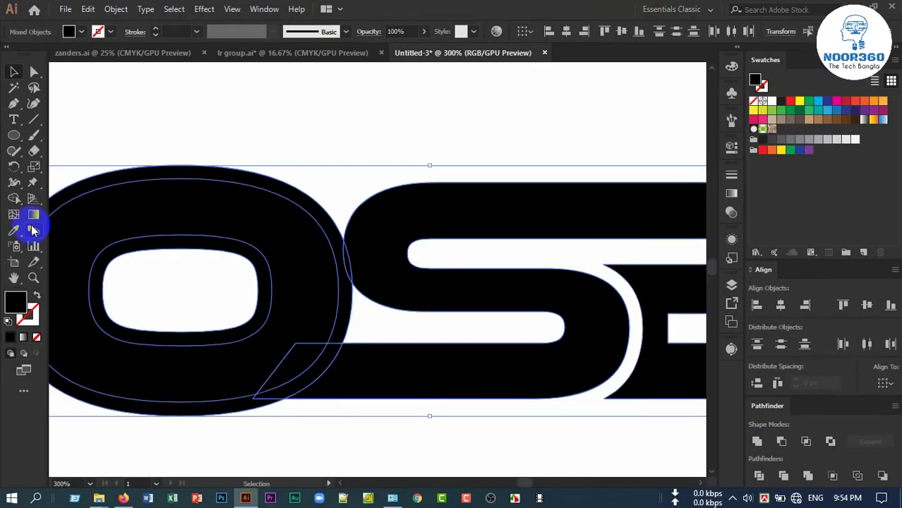
click(14, 200)
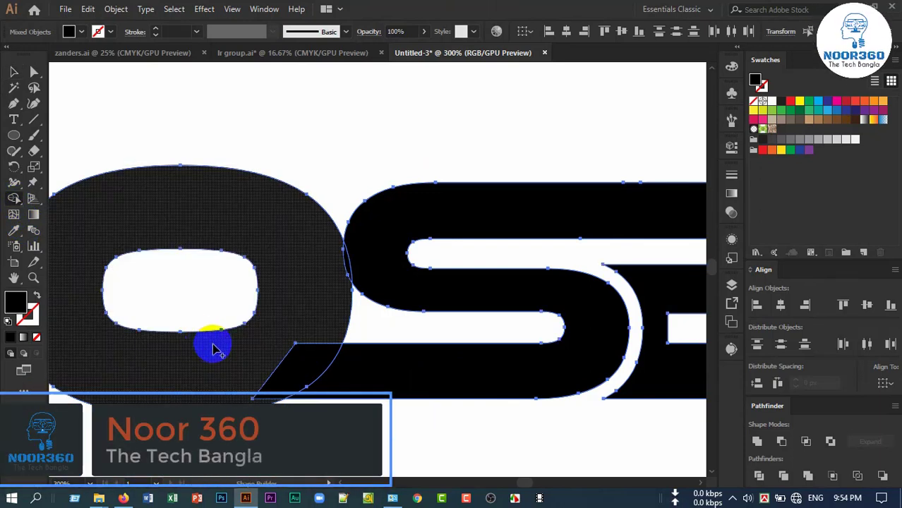
drag(212, 348, 289, 374)
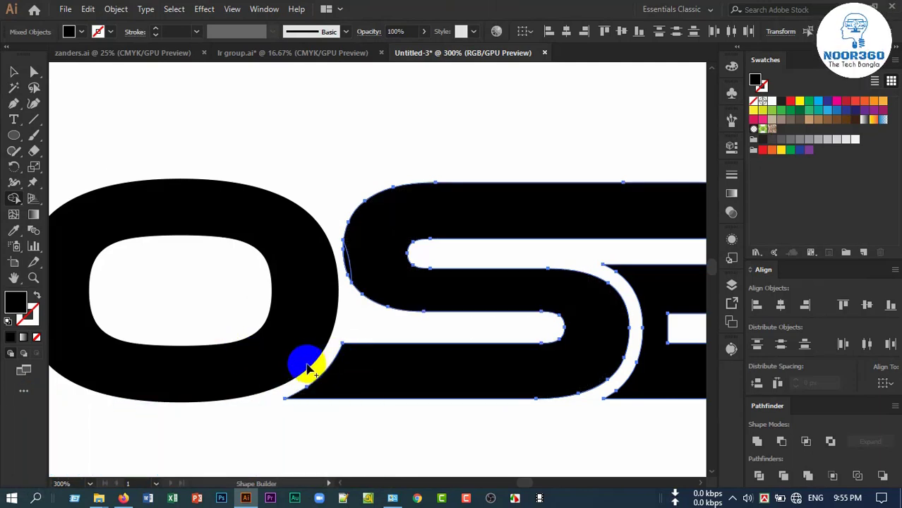
scroll(307, 370, down, 1)
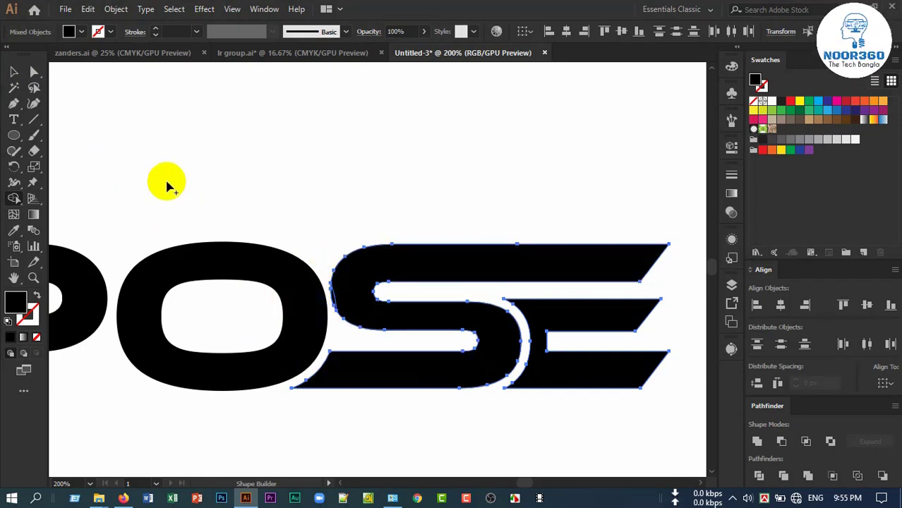
- Clear the selection and zoom out to show the whole EXPOSE word
click(13, 71)
click(229, 245)
scroll(229, 244, down, 1)
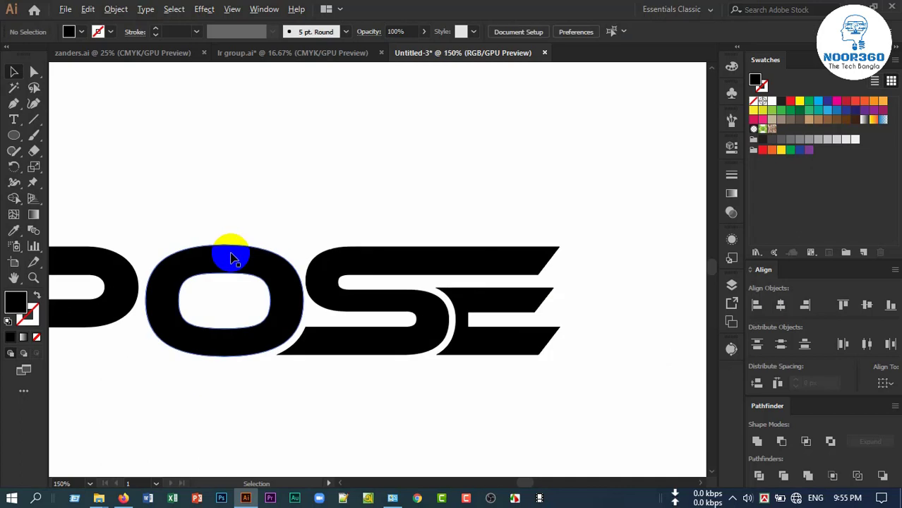
scroll(251, 272, down, 1)
scroll(246, 288, down, 1)
drag(175, 349, 307, 333)
- Select the EXPOSE lettering and move it slightly right on the artboard
drag(133, 216, 509, 322)
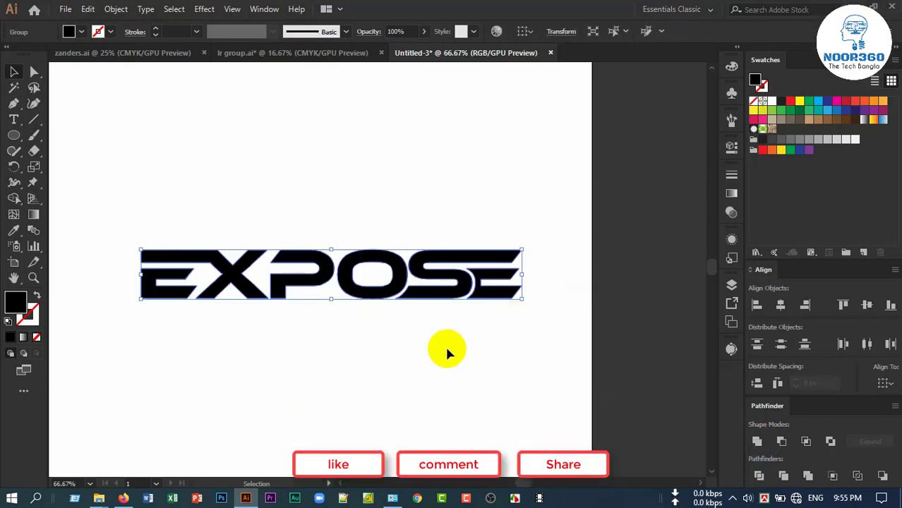
click(389, 336)
mouse_move(322, 347)
mouse_down()
mouse_move(403, 337)
mouse_move(386, 339)
mouse_up()
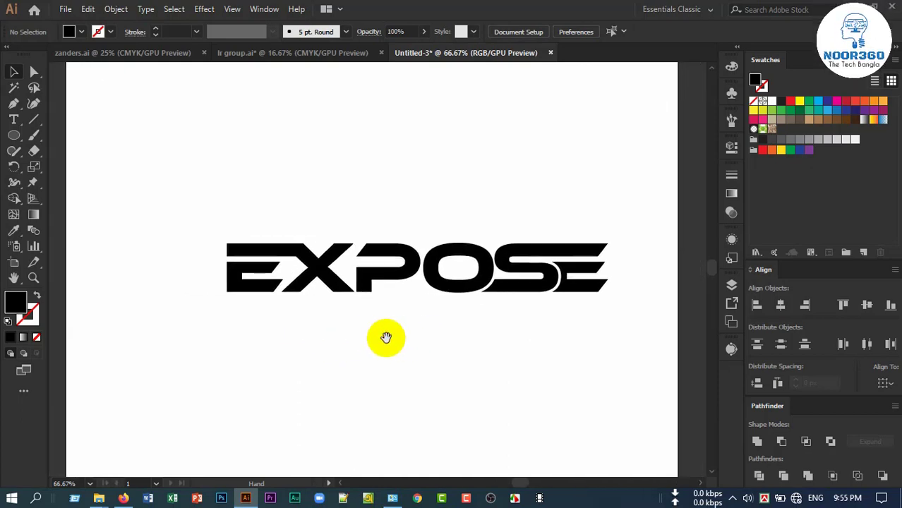
drag(360, 289, 401, 291)
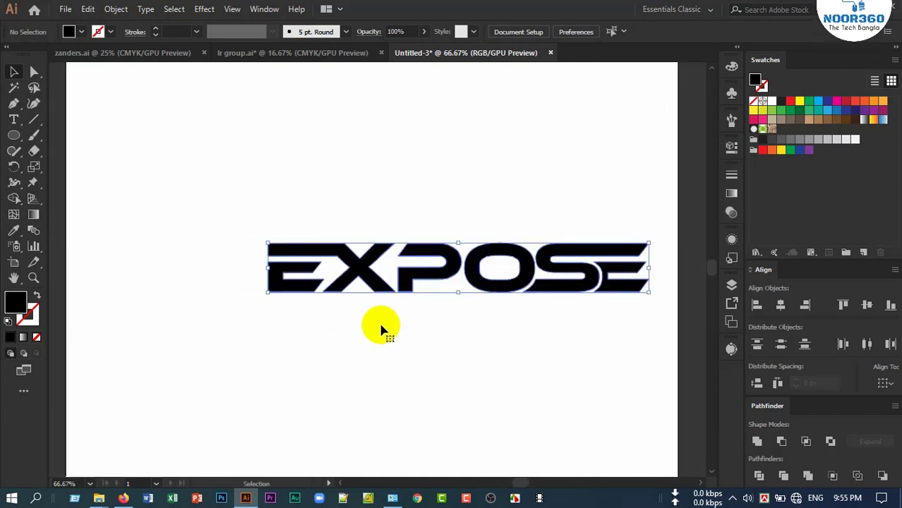
click(236, 350)
scroll(286, 350, down, 3)
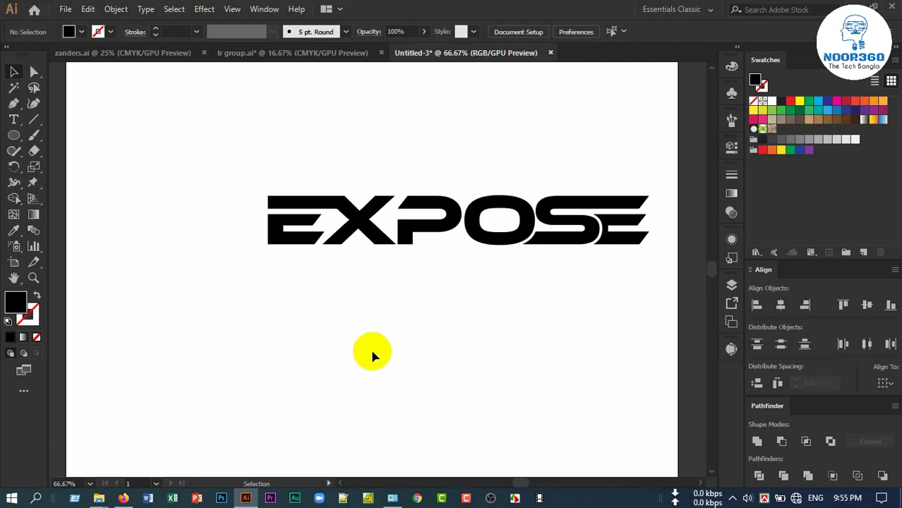
scroll(342, 360, down, 1)
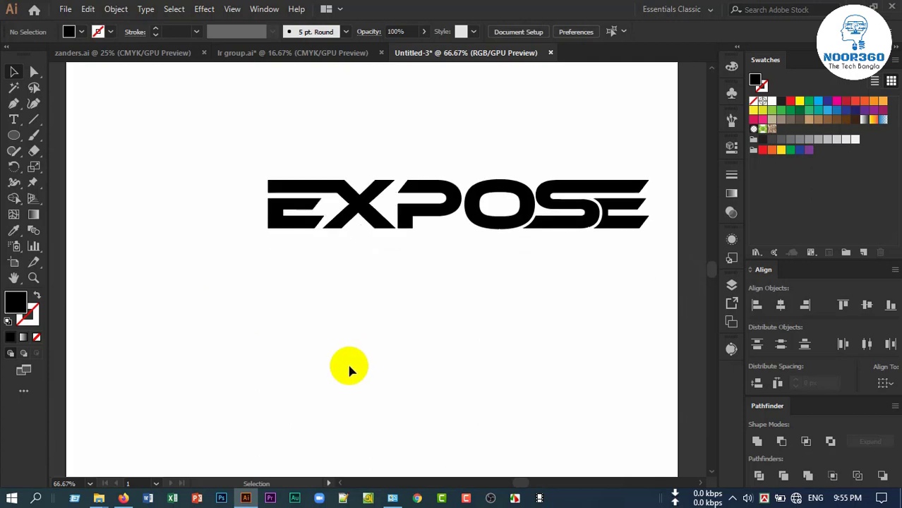
- Draw a black ellipse below the EXPOSE lettering with the Ellipse tool
right_click(10, 140)
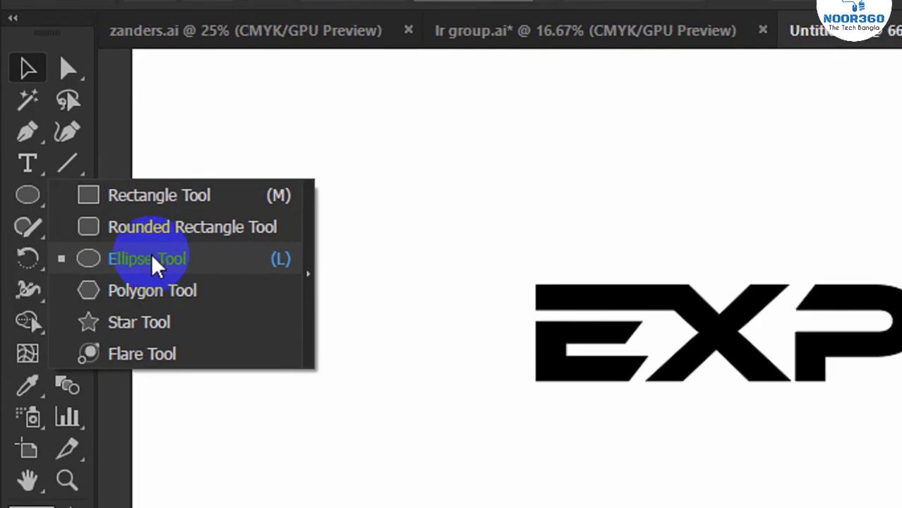
click(81, 168)
drag(207, 293, 369, 403)
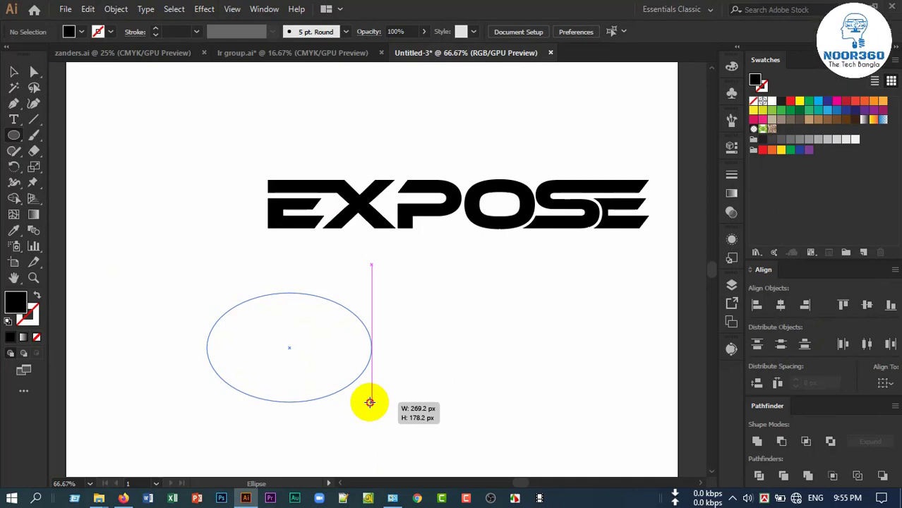
drag(370, 403, 369, 403)
scroll(367, 399, down, 2)
scroll(363, 393, down, 1)
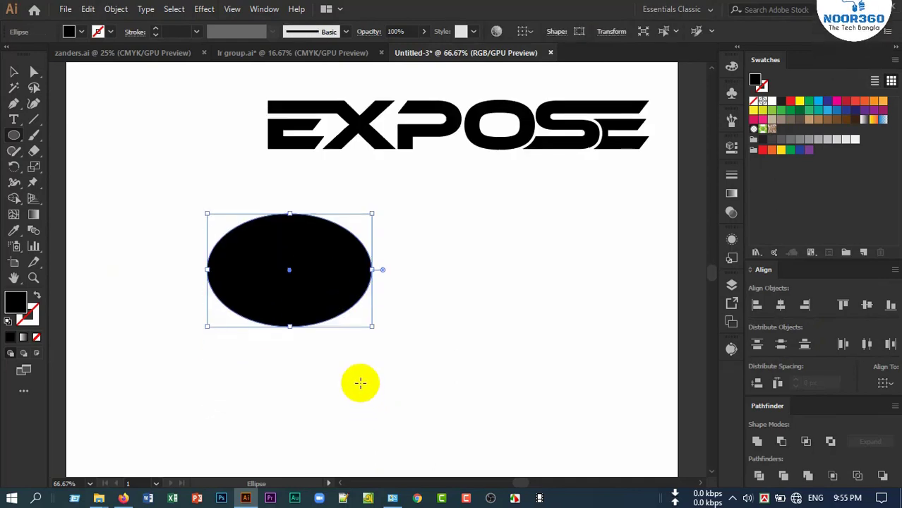
- Duplicate the ellipse to the right and give the copy a grey-brown fill
click(14, 71)
click(129, 163)
click(245, 250)
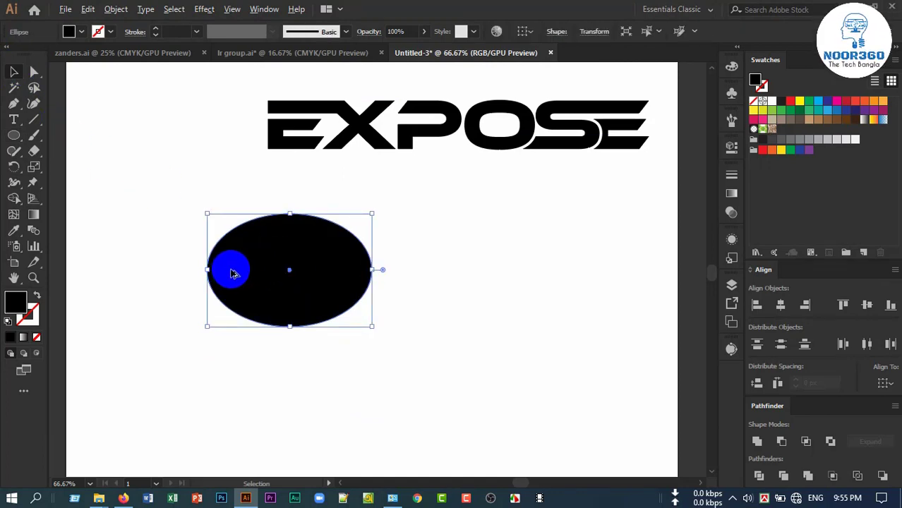
alt+drag(230, 273, 322, 280)
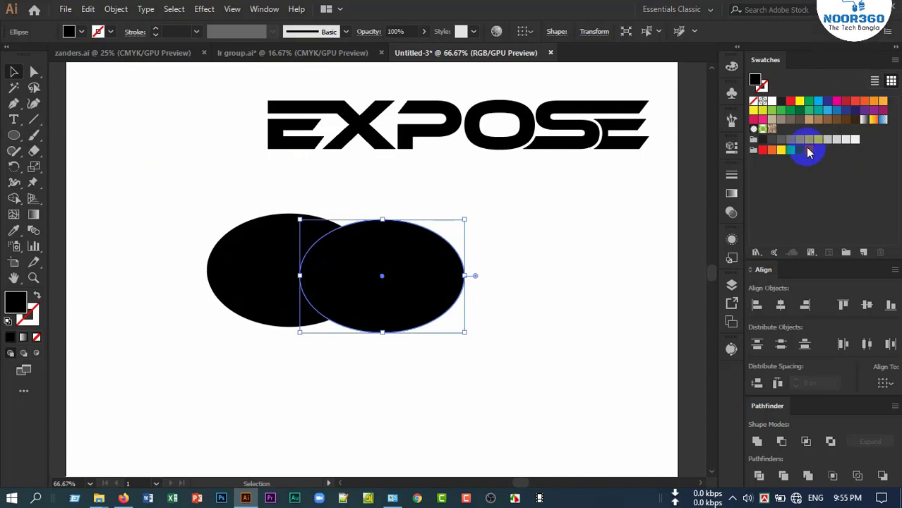
click(790, 123)
click(529, 243)
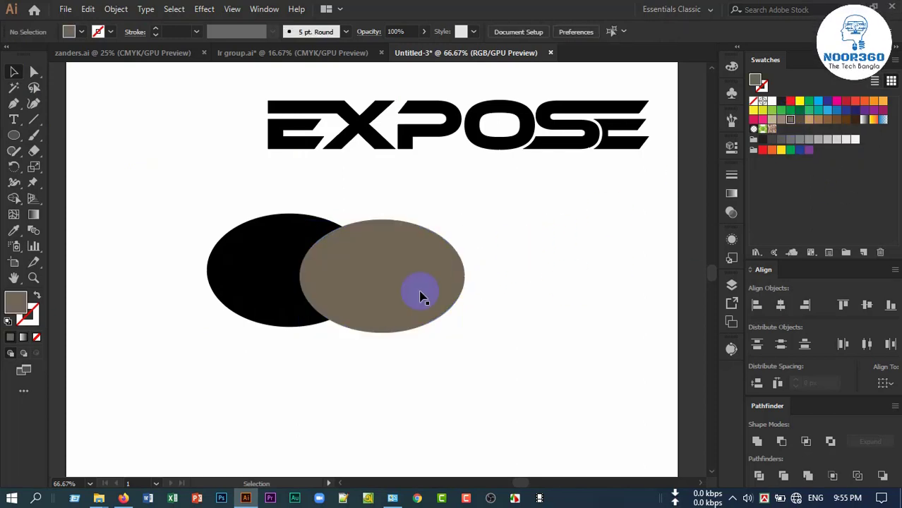
- Move the brown ellipse left over the black one, leaving black showing on the left
scroll(276, 295, up, 1)
drag(322, 362, 359, 373)
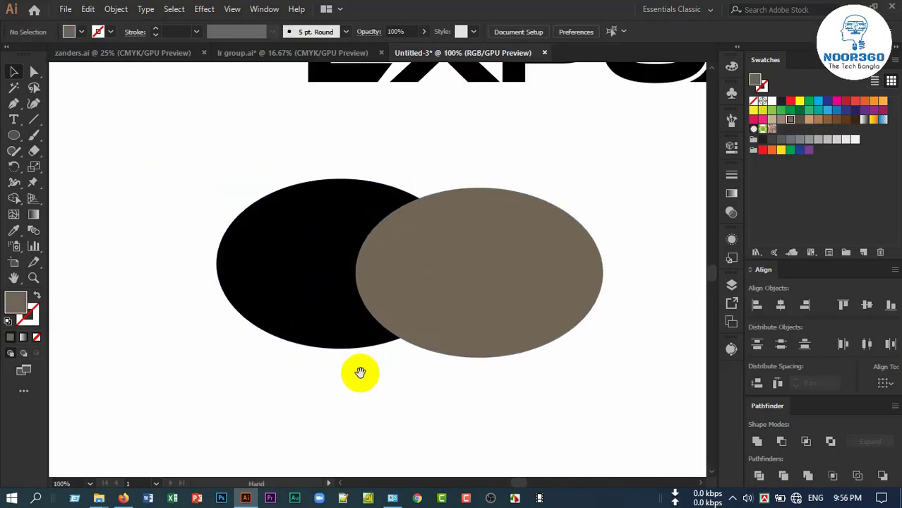
click(513, 300)
drag(513, 300, 393, 294)
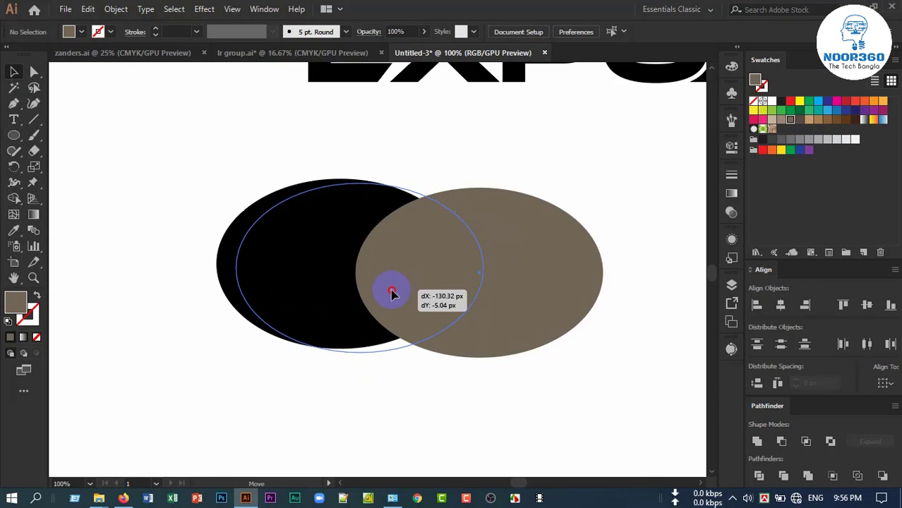
drag(393, 294, 392, 292)
scroll(252, 293, up, 1)
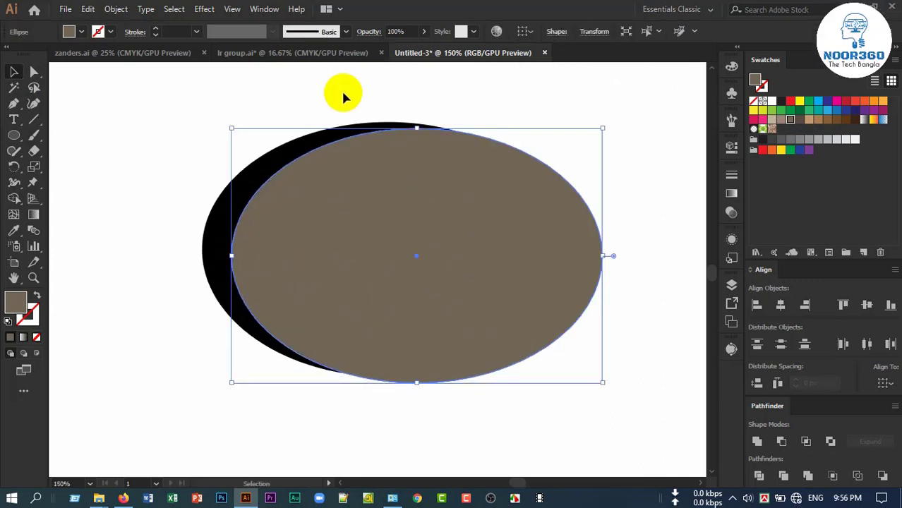
- Move the brown ellipse up and left and make it taller
drag(376, 175, 409, 177)
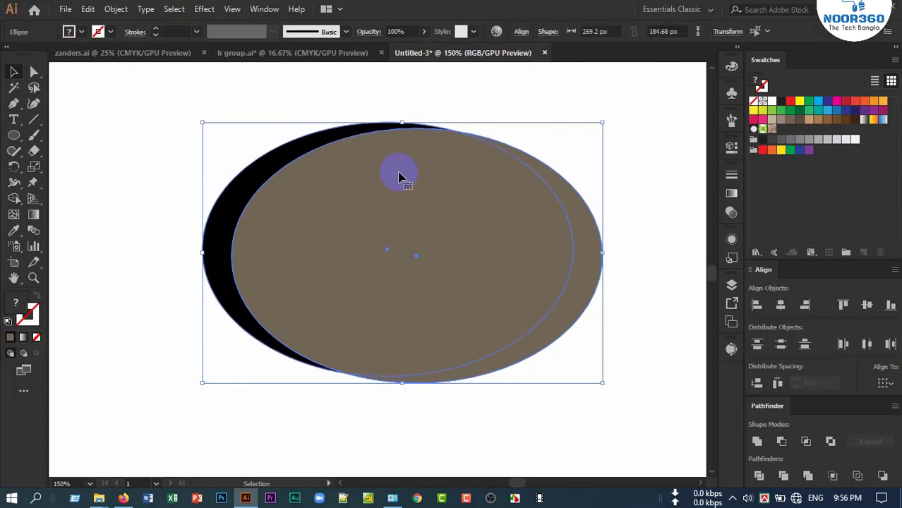
click(403, 94)
drag(368, 209, 318, 200)
click(322, 106)
click(376, 188)
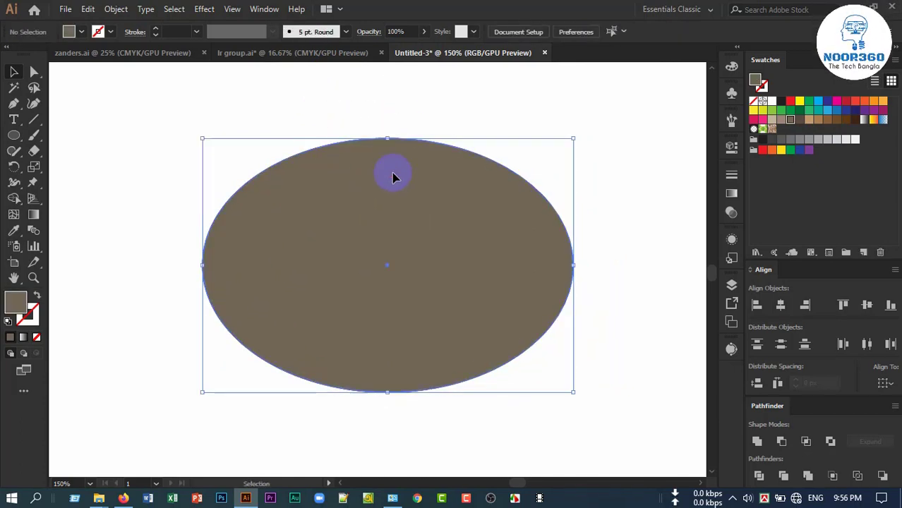
drag(389, 142, 387, 110)
click(606, 229)
- Fine-tune the brown ellipse's position and stretch its top and bottom edges
drag(408, 244, 424, 242)
mouse_move(374, 218)
mouse_down()
mouse_move(353, 235)
mouse_move(314, 245)
mouse_up()
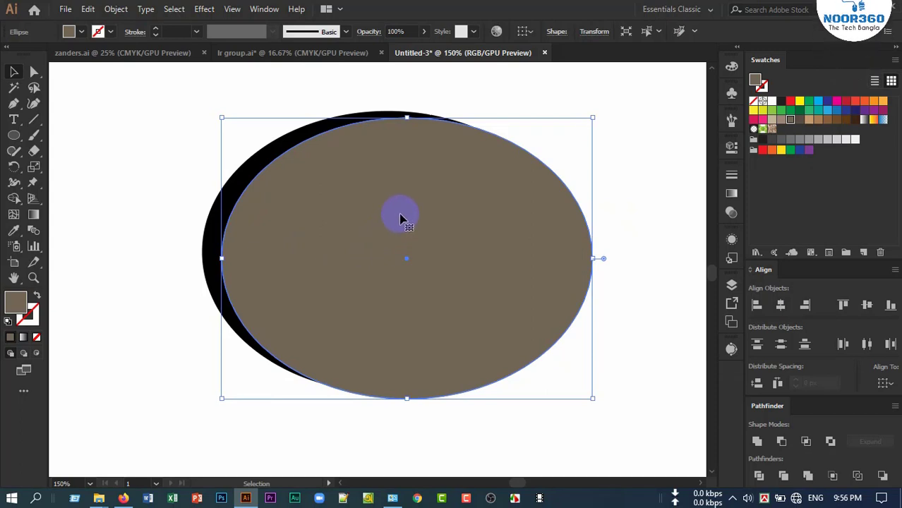
drag(408, 118, 408, 120)
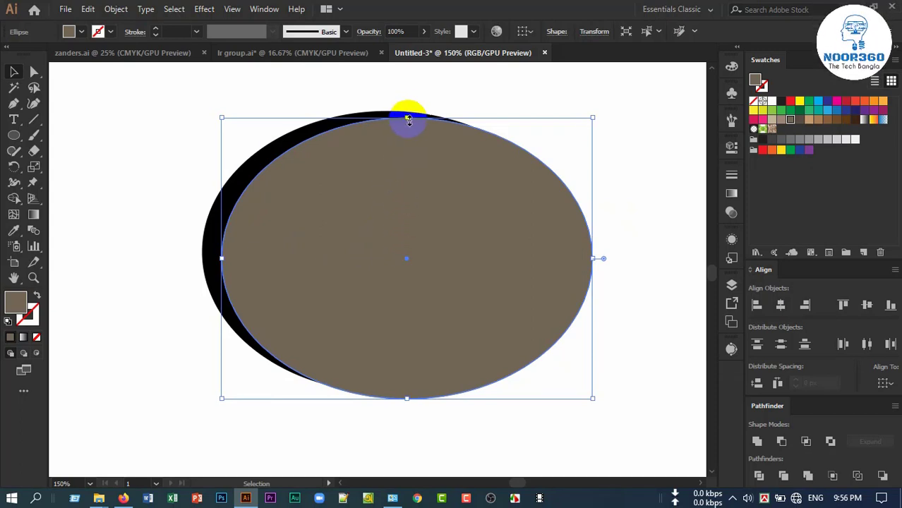
drag(408, 120, 408, 114)
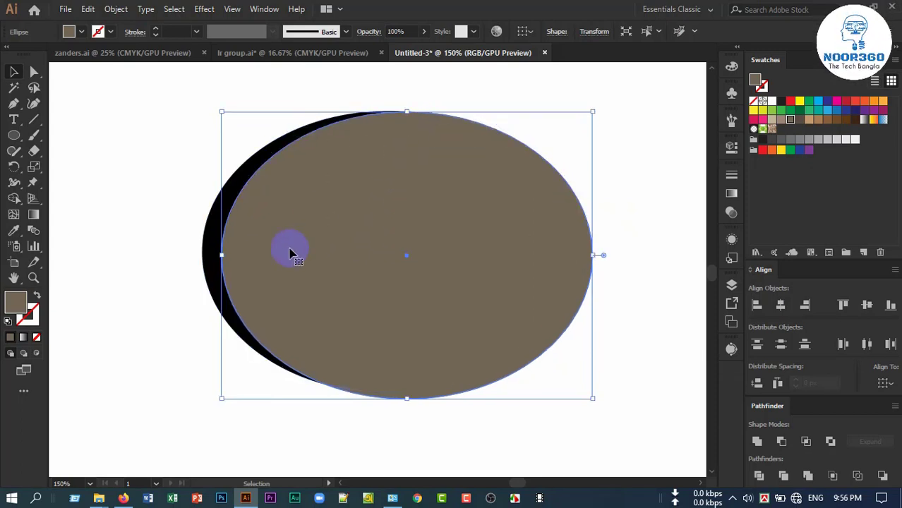
drag(407, 399, 405, 411)
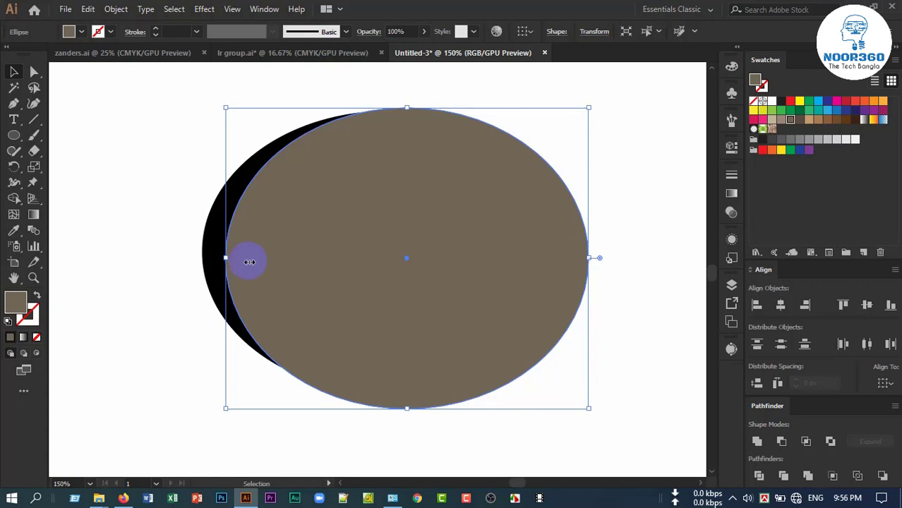
- Select both ellipses and delete the brown region with Shape Builder, leaving a black crescent
drag(151, 227, 293, 272)
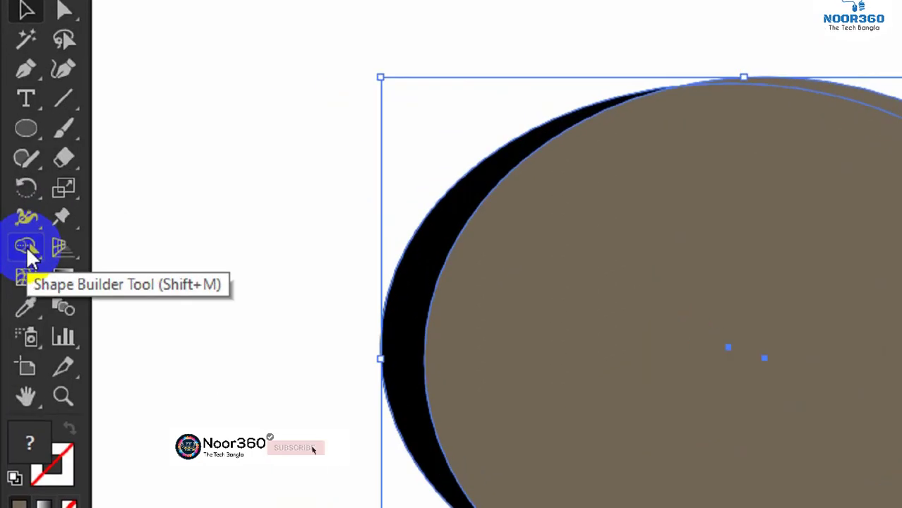
click(16, 204)
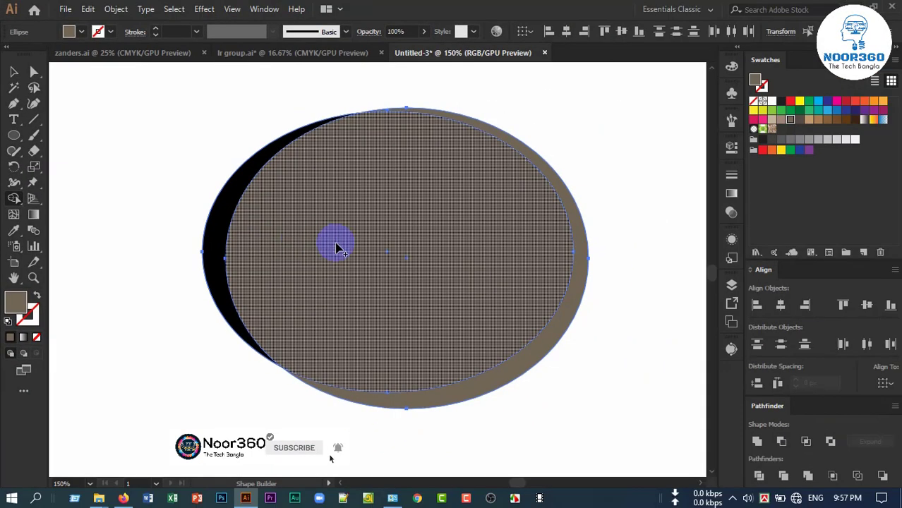
mouse_move(353, 254)
mouse_down()
mouse_move(557, 324)
mouse_move(522, 311)
mouse_up()
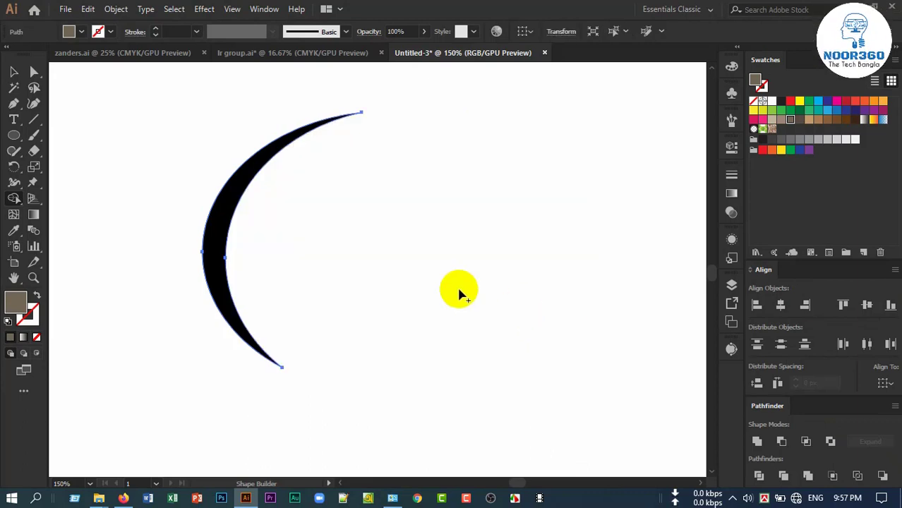
click(13, 72)
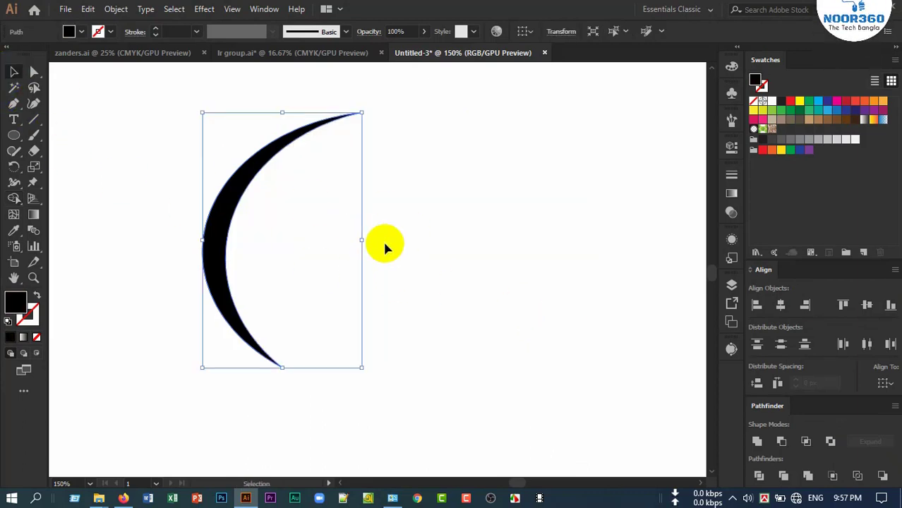
- Select the black crescent and start a Transform effect on it, with Preview turned on
click(316, 319)
scroll(315, 319, down, 2)
scroll(315, 316, up, 1)
click(251, 264)
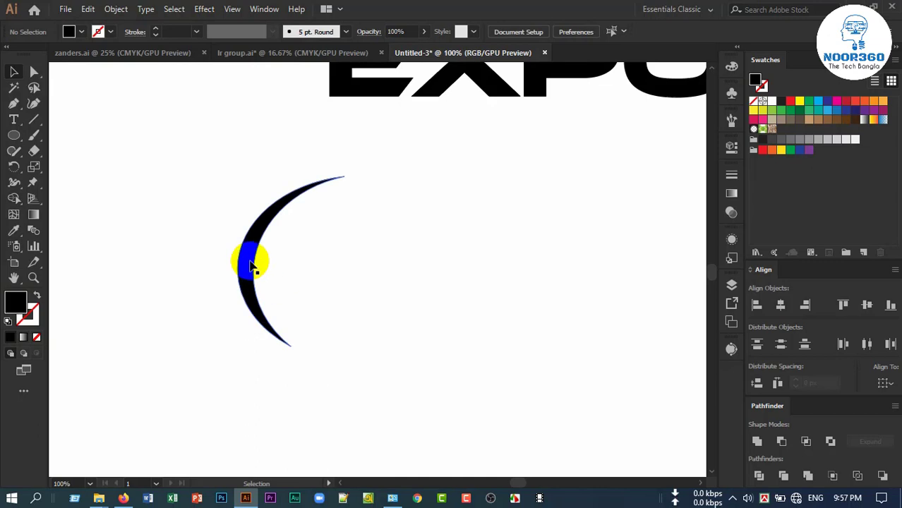
click(139, 40)
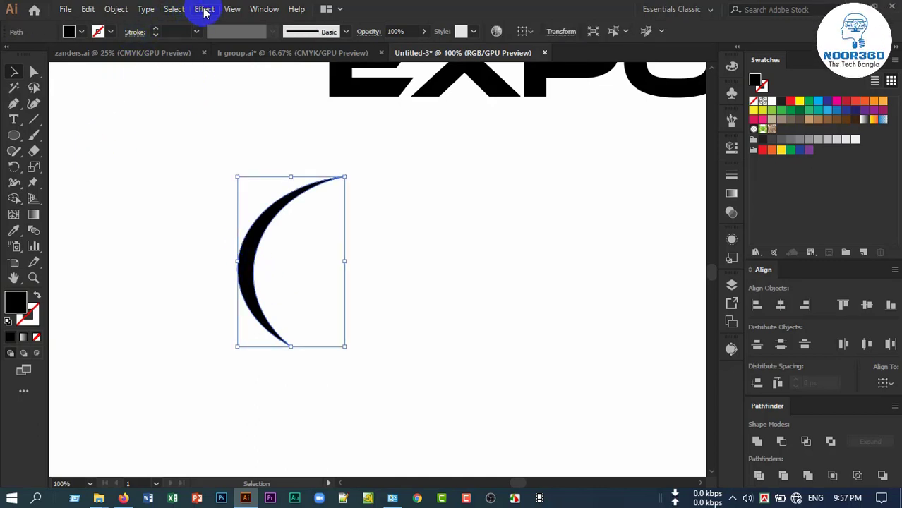
click(204, 10)
mouse_move(400, 232)
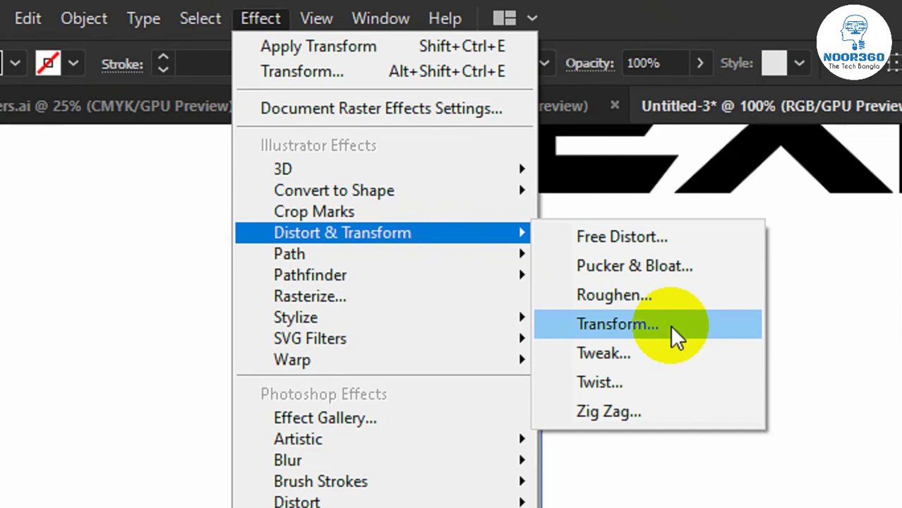
click(670, 325)
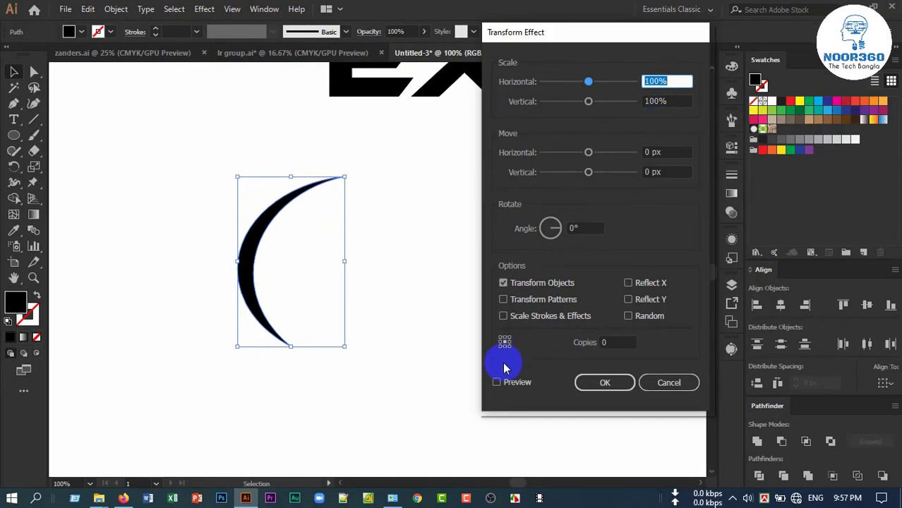
click(496, 382)
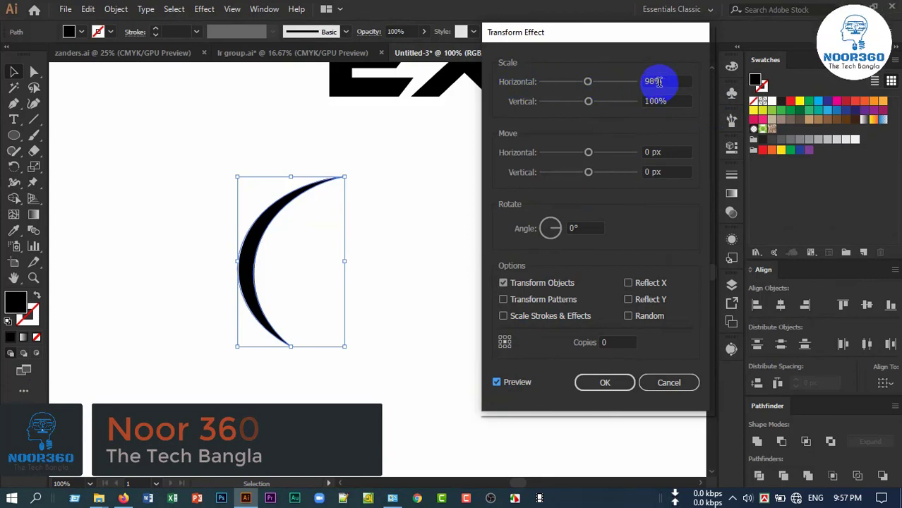
- Set the Transform effect to 2 copies, scale 79%/94% and move 21/43 px
scroll(659, 82, down, 4)
scroll(659, 82, down, 2)
scroll(659, 82, down, 3)
scroll(658, 82, down, 6)
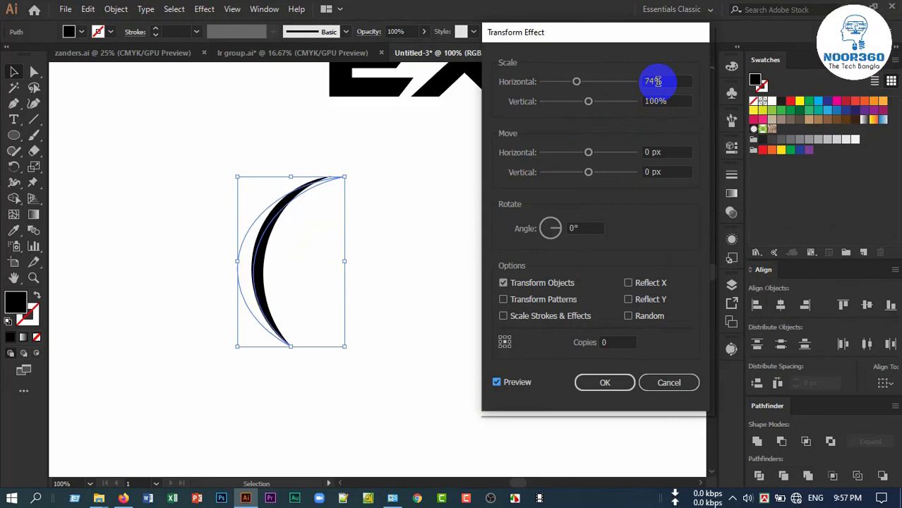
scroll(657, 82, up, 2)
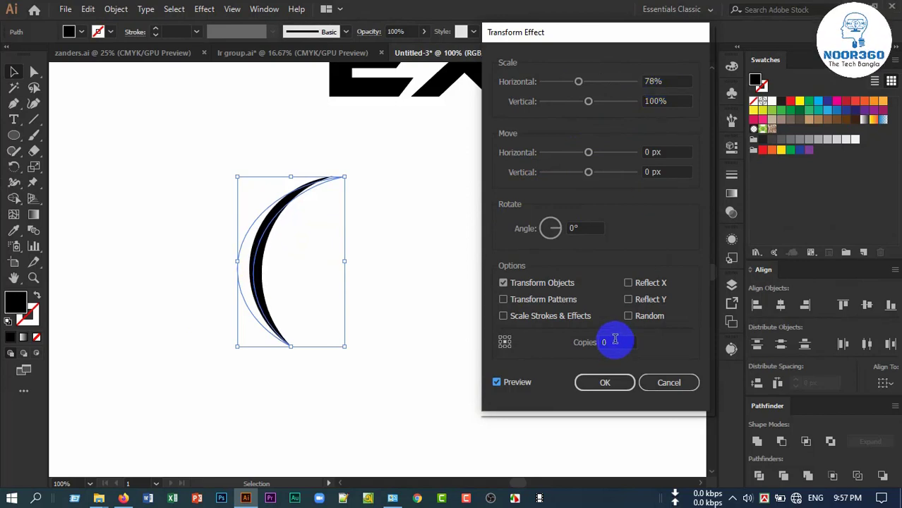
drag(606, 345, 582, 347)
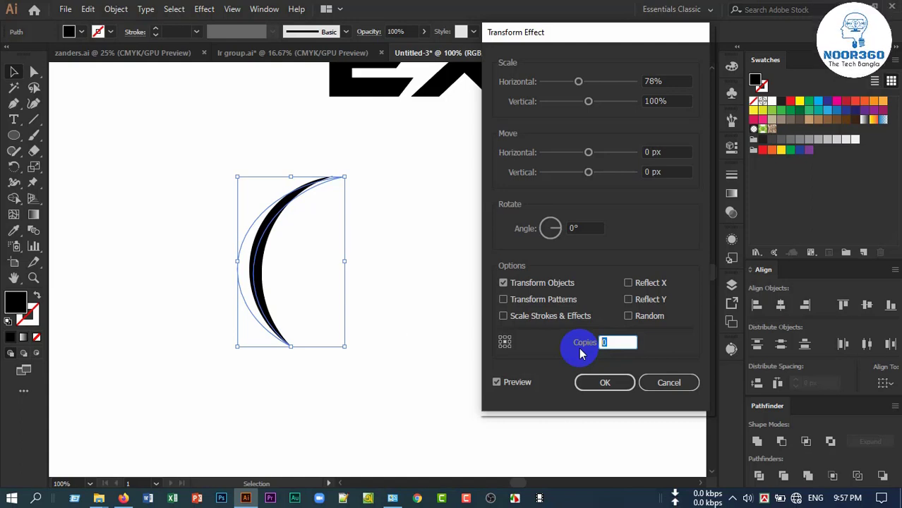
text(2)
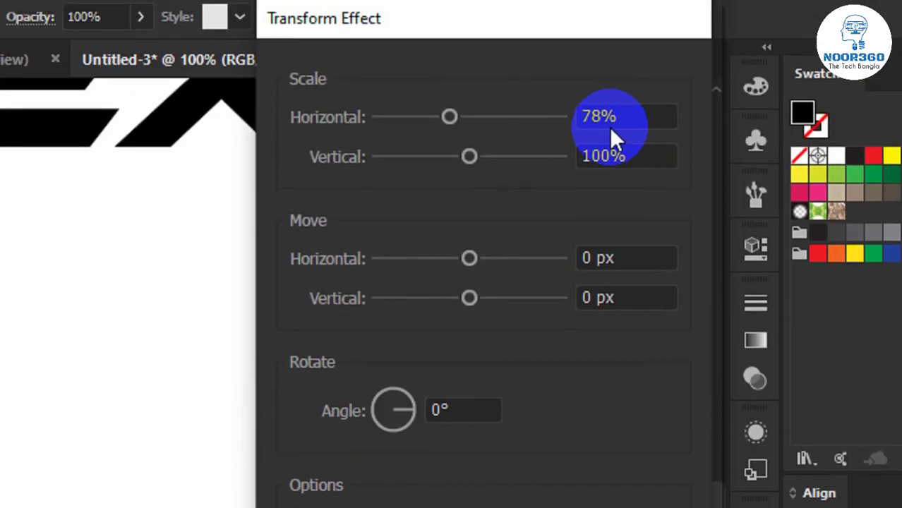
key(Down)
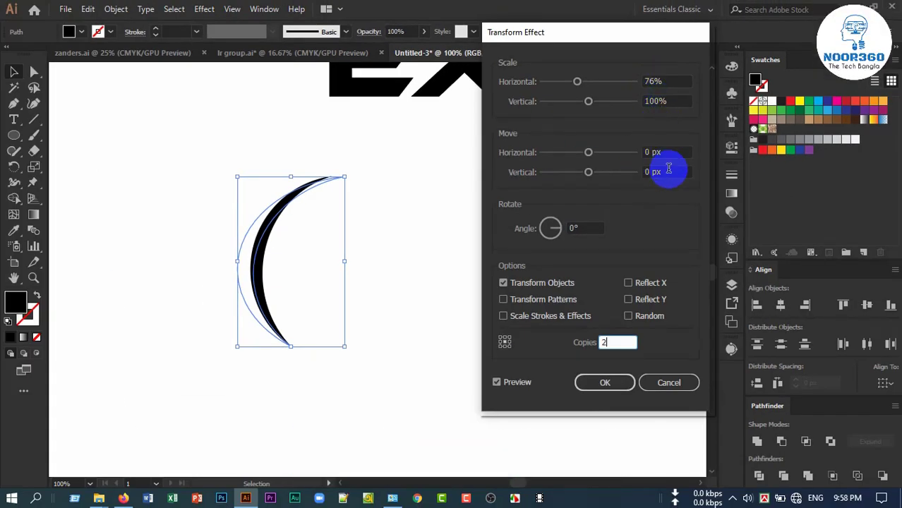
click(653, 152)
key(Up)
key(Up)
key(Up)
key(Up)
key(Up)
key(Up)
key(Up)
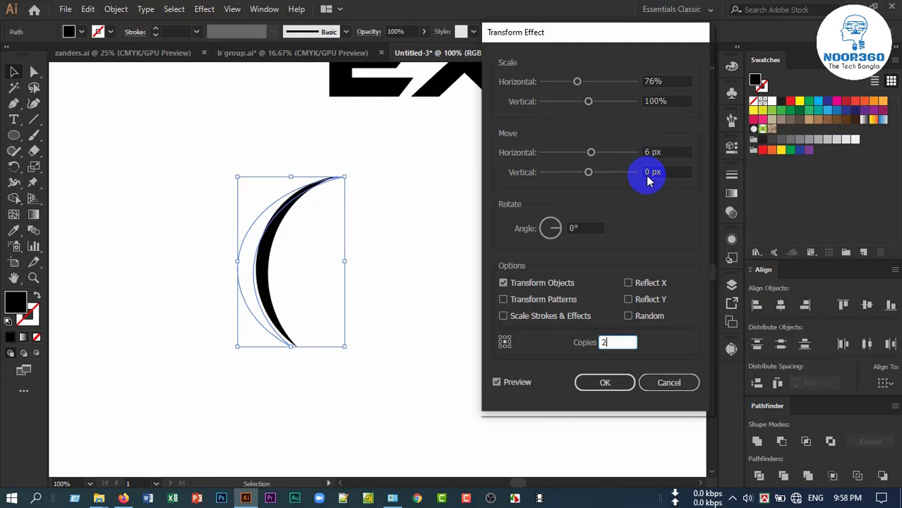
click(497, 382)
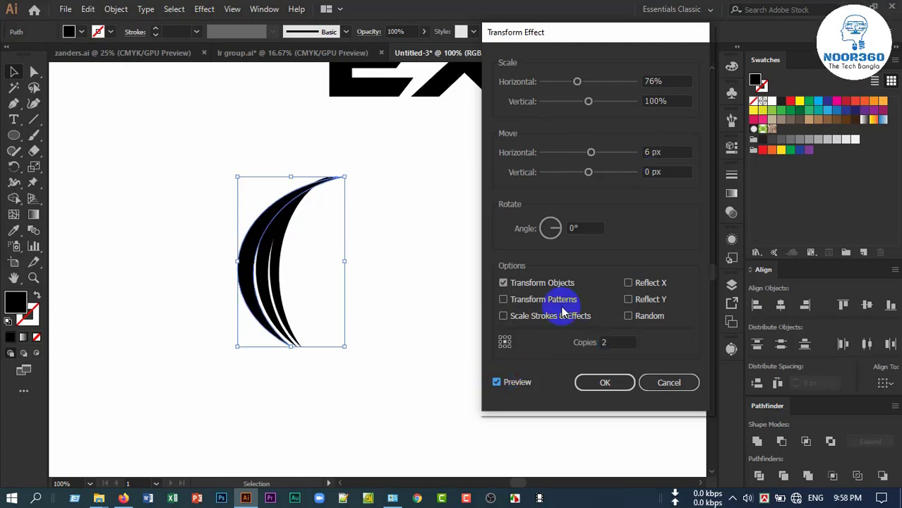
- Set the copies' rotation angle to 46° and apply the Transform effect
scroll(656, 172, up, 4)
scroll(656, 172, up, 3)
scroll(656, 172, up, 4)
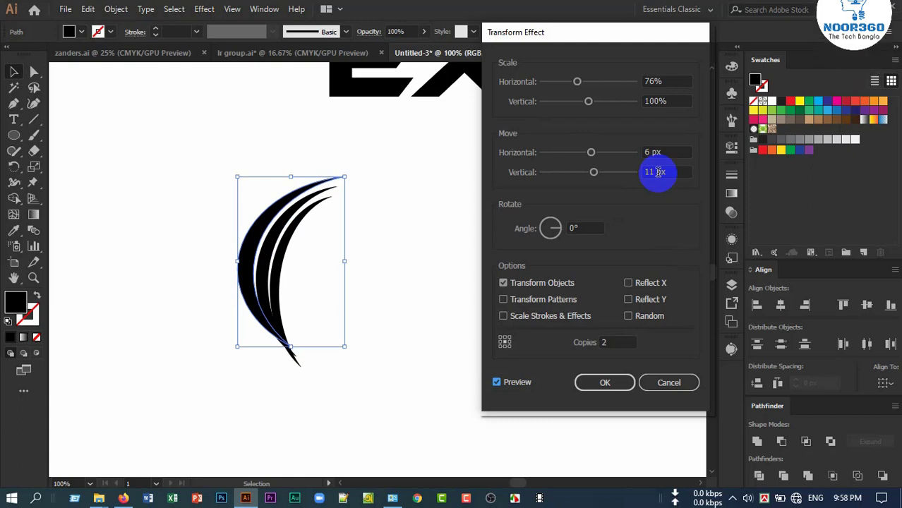
scroll(657, 173, down, 3)
scroll(657, 172, up, 4)
scroll(657, 172, up, 4)
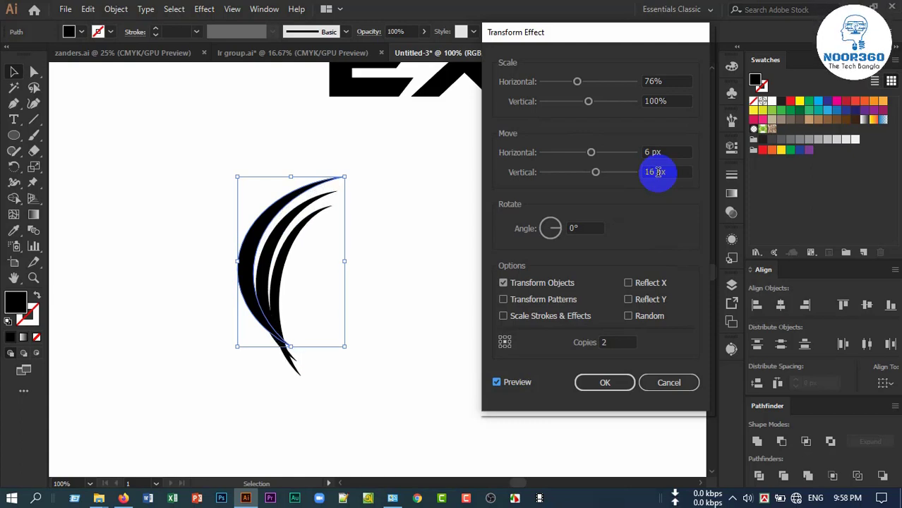
scroll(660, 177, down, 1)
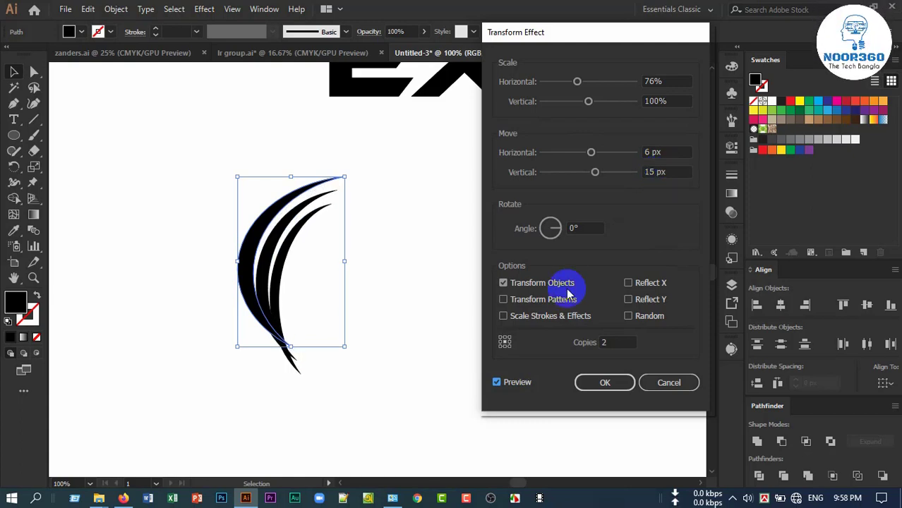
drag(560, 227, 560, 227)
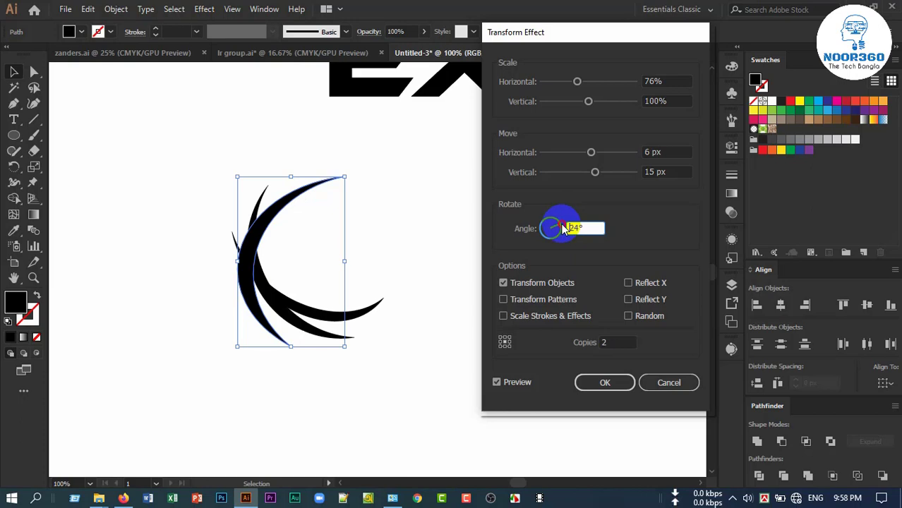
drag(565, 229, 561, 228)
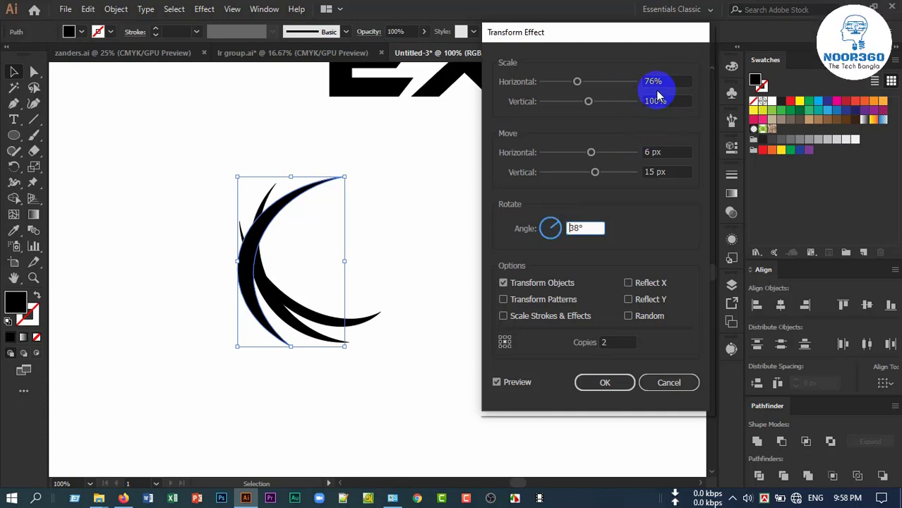
scroll(655, 81, down, 2)
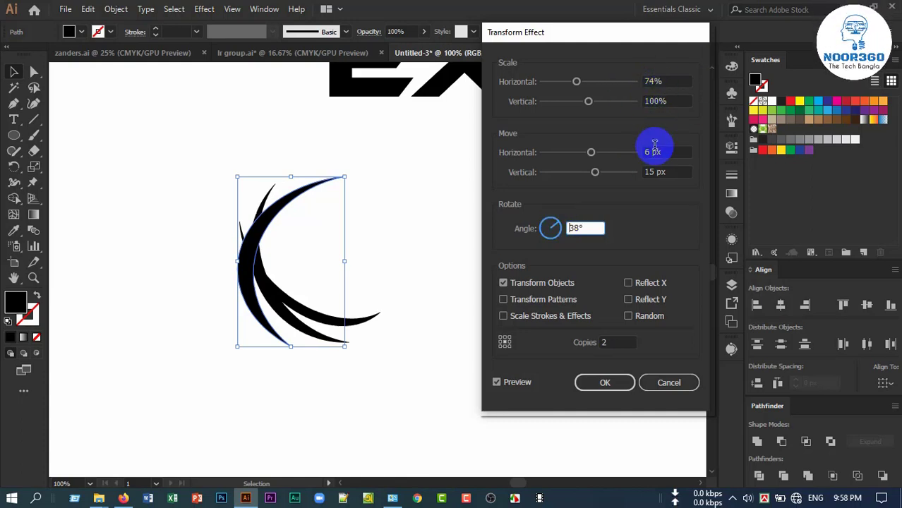
scroll(657, 171, up, 7)
scroll(658, 172, up, 8)
scroll(658, 172, up, 4)
scroll(667, 152, up, 9)
scroll(656, 82, up, 1)
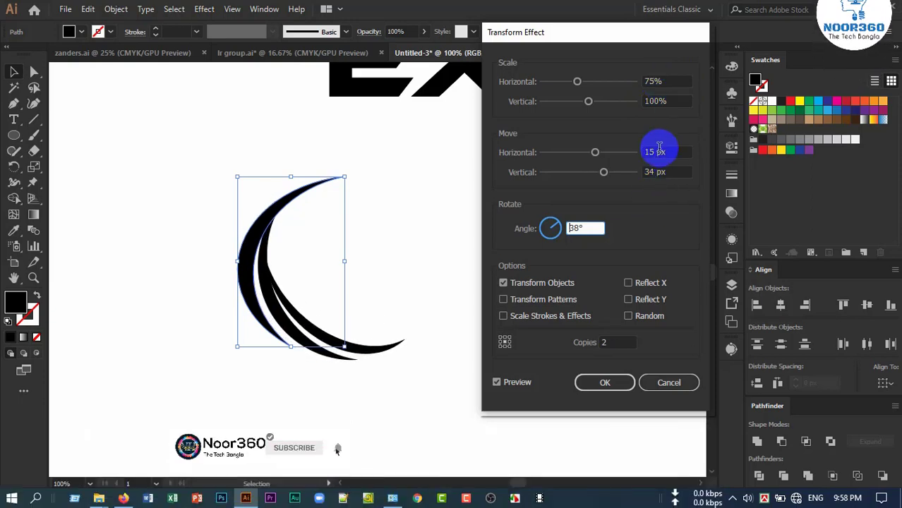
scroll(657, 149, up, 5)
scroll(655, 172, up, 11)
scroll(654, 151, up, 1)
click(578, 226)
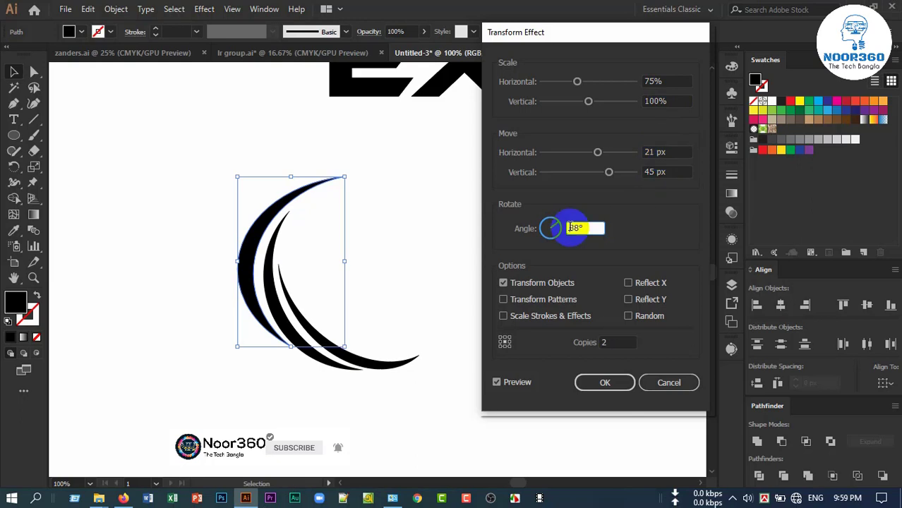
scroll(577, 226, up, 6)
scroll(655, 171, up, 3)
scroll(662, 149, up, 1)
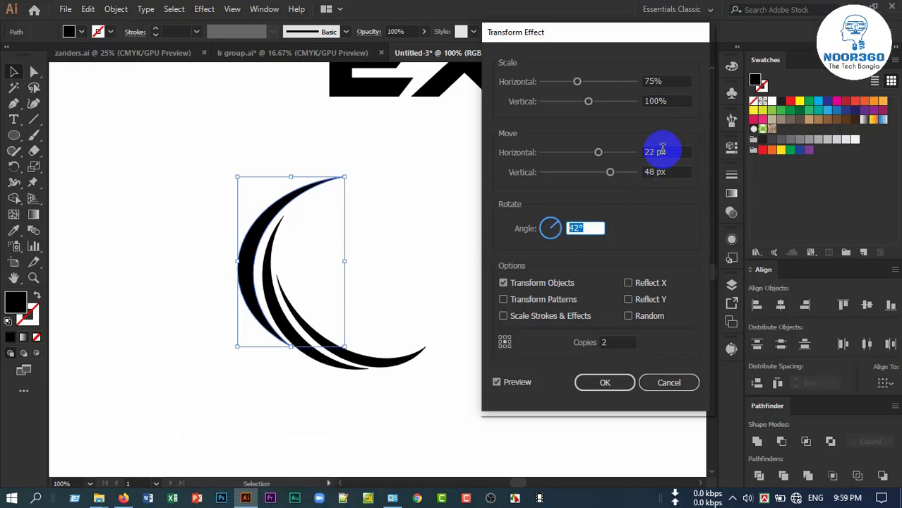
scroll(662, 151, up, 1)
scroll(577, 226, up, 5)
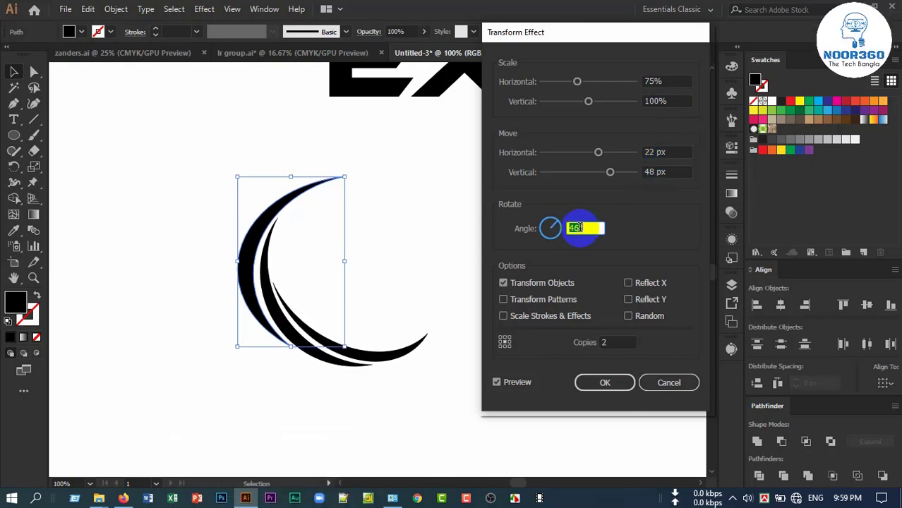
scroll(660, 101, down, 4)
scroll(664, 79, up, 3)
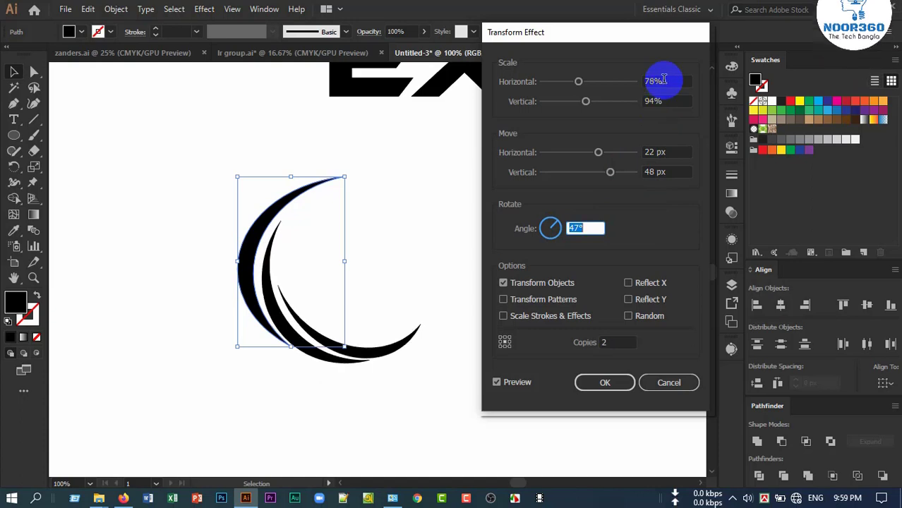
scroll(664, 80, up, 1)
scroll(656, 172, down, 7)
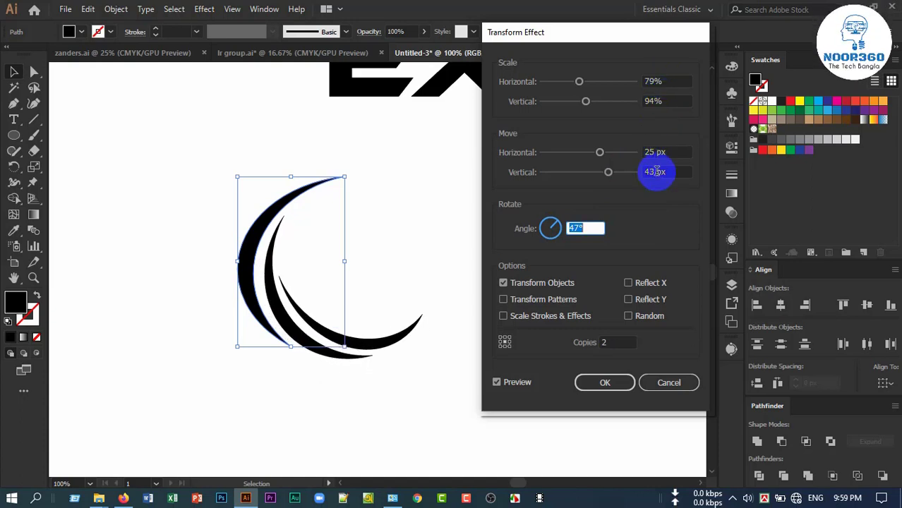
click(655, 152)
scroll(656, 152, down, 4)
click(577, 227)
scroll(578, 226, up, 1)
scroll(577, 227, up, 1)
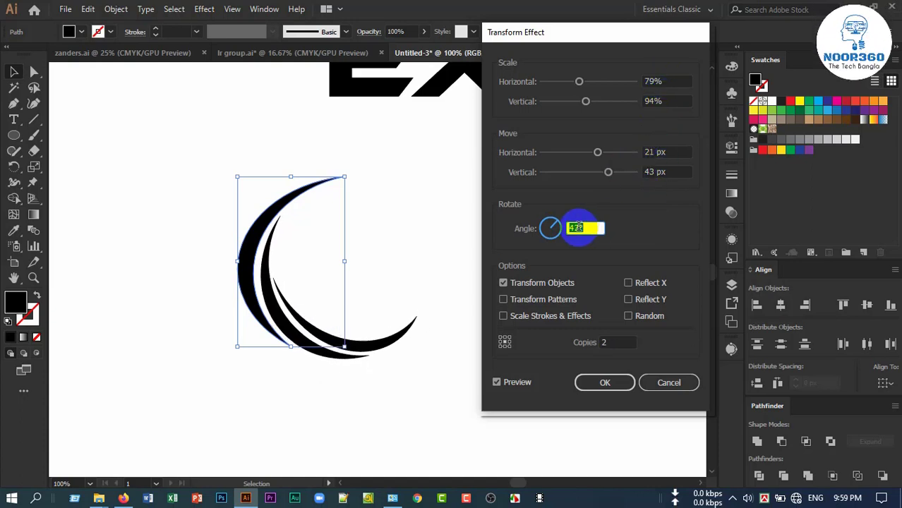
scroll(578, 226, down, 1)
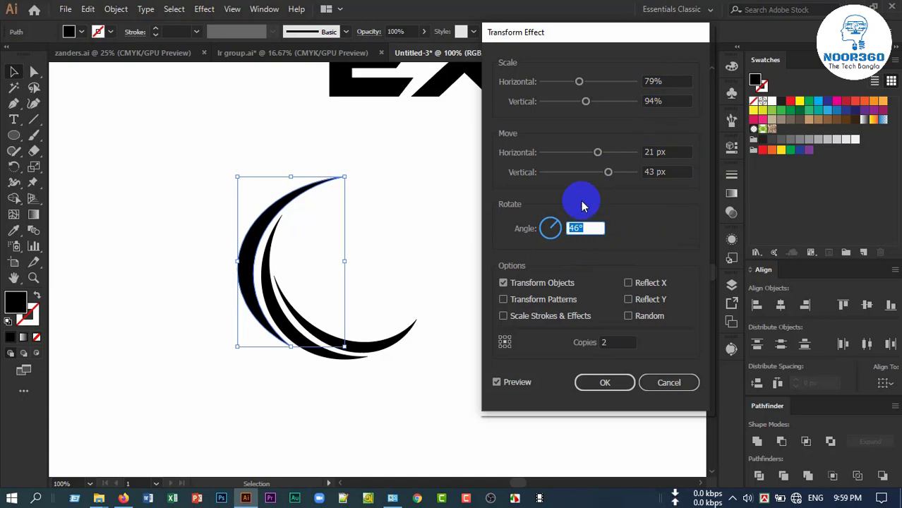
click(594, 385)
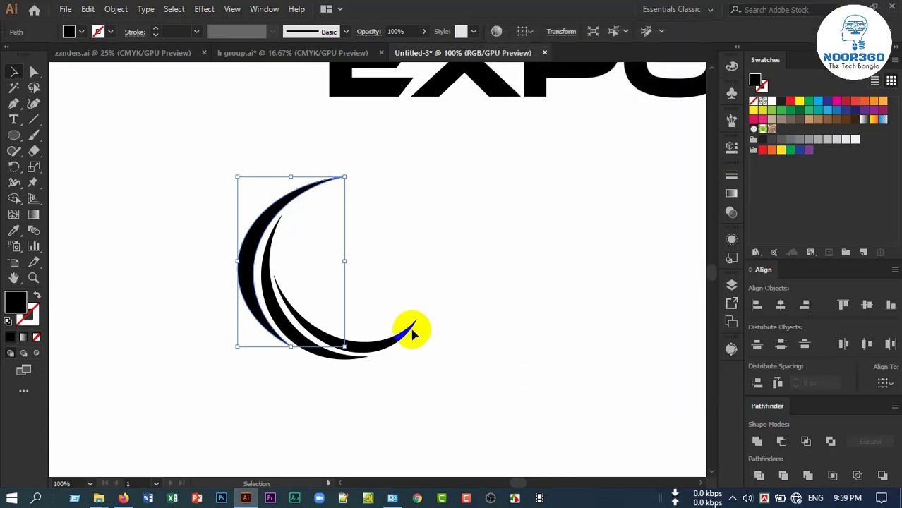
- Expand the Transform effect and the curve into real filled crescent shapes
click(439, 293)
click(284, 320)
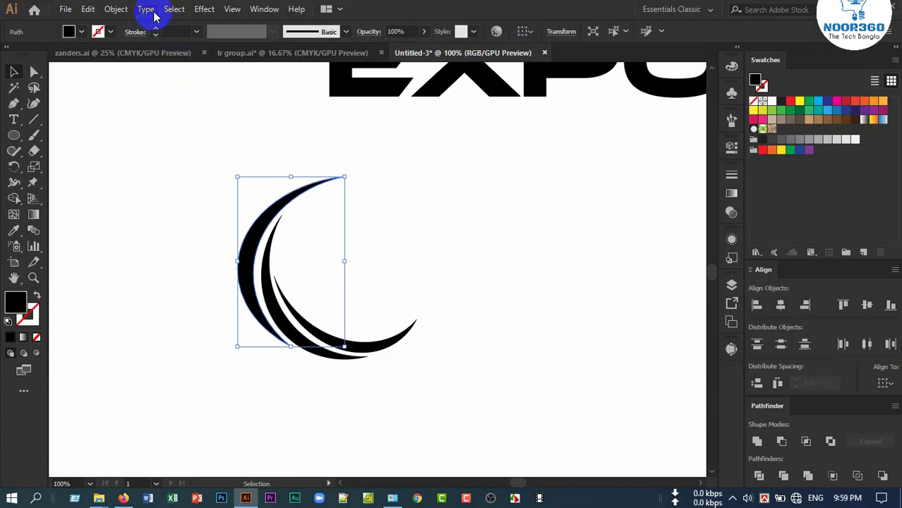
click(116, 10)
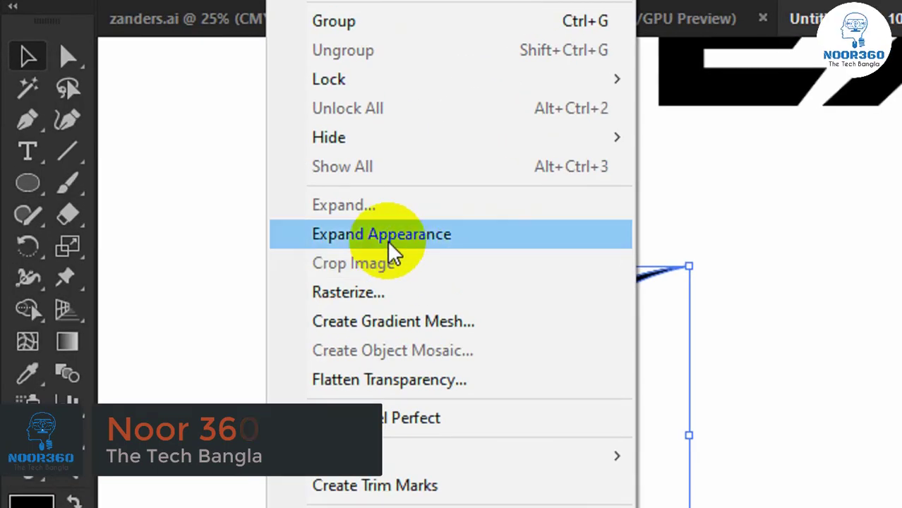
click(197, 164)
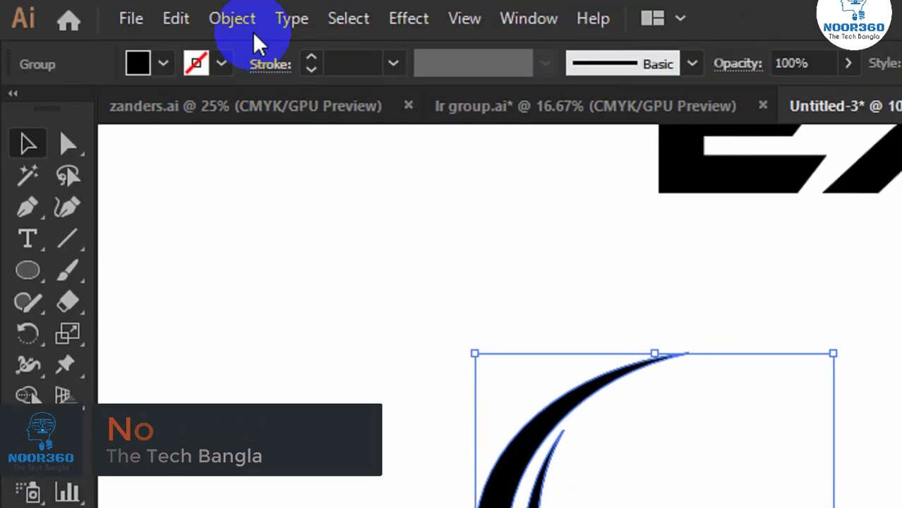
click(236, 21)
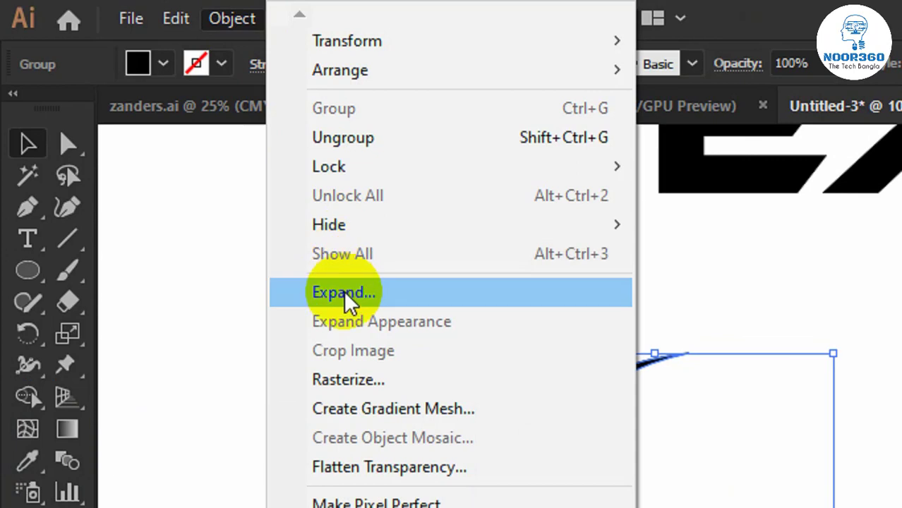
click(344, 292)
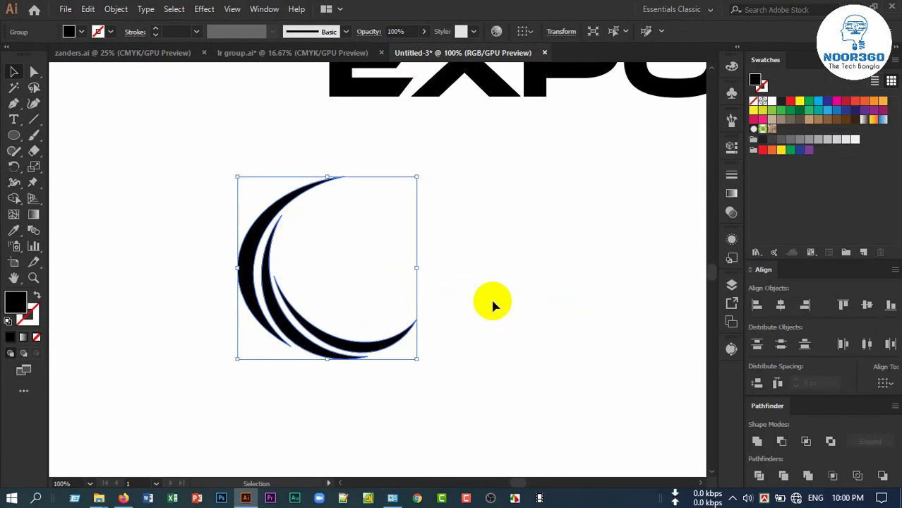
- Rotate the triple-crescent group to about 345.57°
click(492, 305)
click(318, 349)
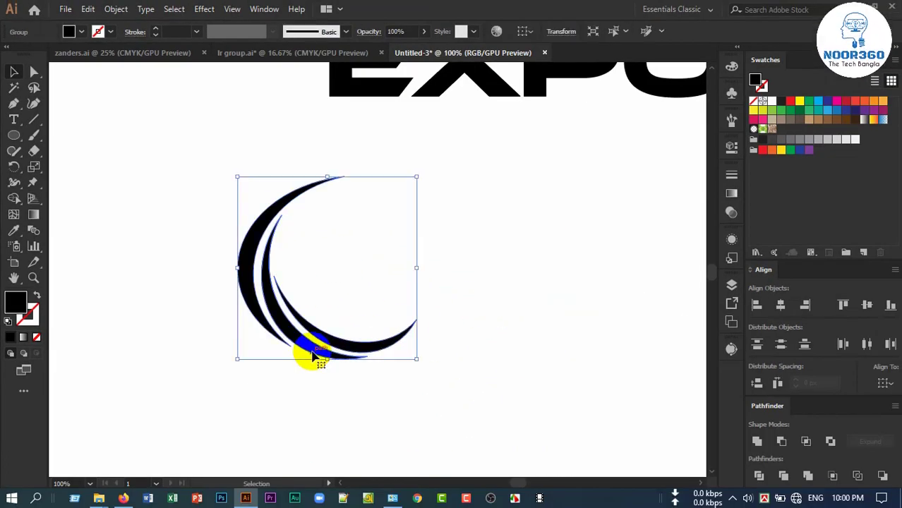
mouse_move(420, 175)
mouse_down()
mouse_move(451, 210)
mouse_move(455, 233)
mouse_up()
- Rotate the crescent group slightly clockwise and move it up beside the EXPOSE text
click(456, 285)
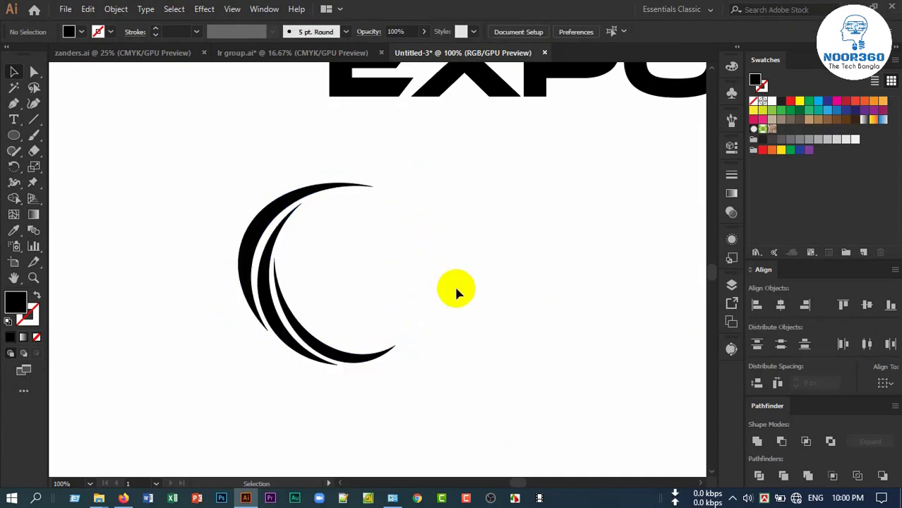
key(ctrl+minus)
scroll(380, 339, up, 1)
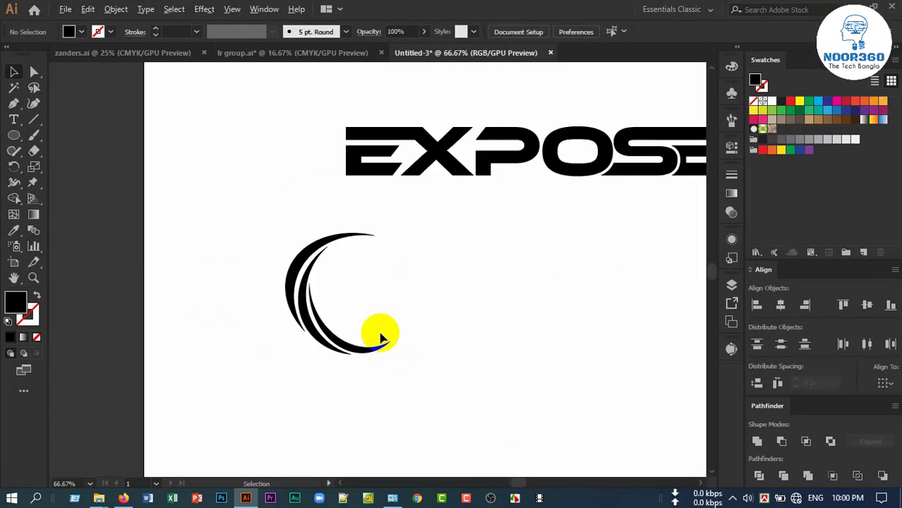
click(309, 281)
drag(423, 247, 438, 258)
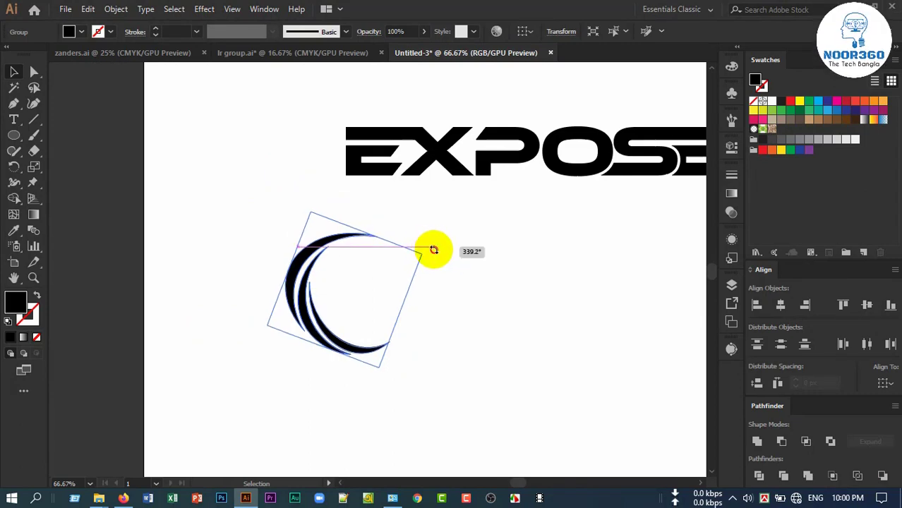
click(429, 324)
mouse_move(309, 349)
mouse_down()
mouse_move(307, 199)
mouse_move(318, 187)
mouse_up()
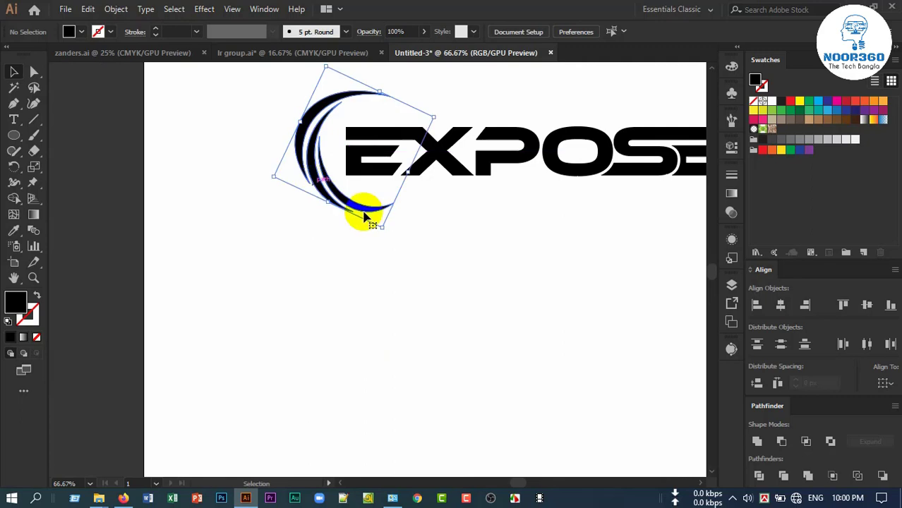
- Select the crescent group together with the EXPOSE lettering
click(385, 224)
scroll(407, 226, up, 1)
scroll(373, 210, up, 1)
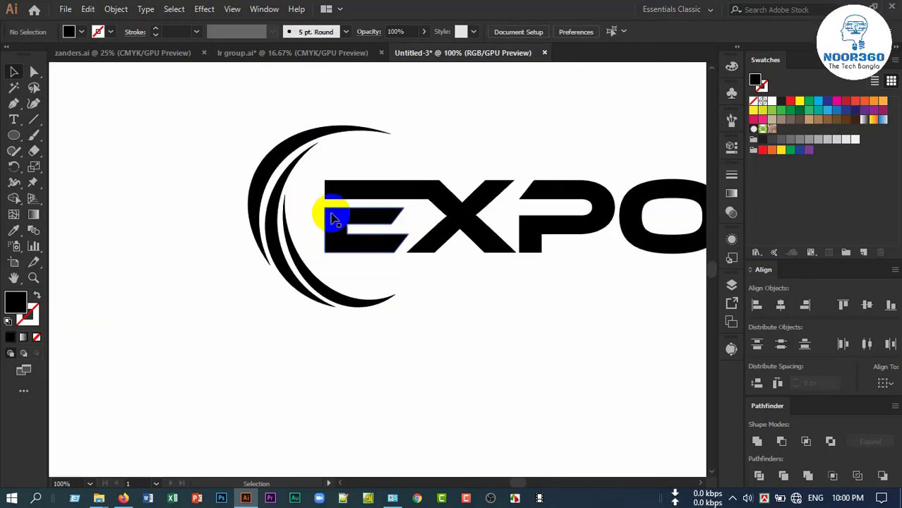
click(283, 203)
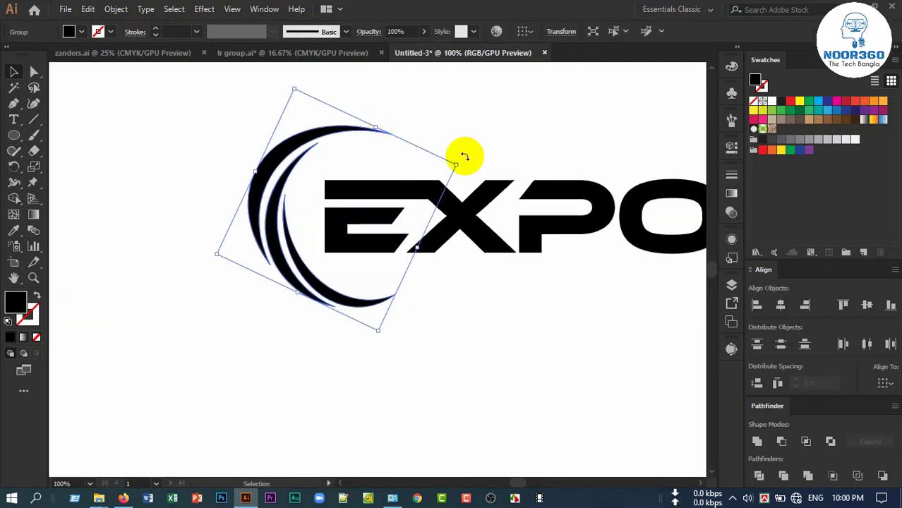
scroll(424, 303, down, 1)
scroll(452, 332, down, 1)
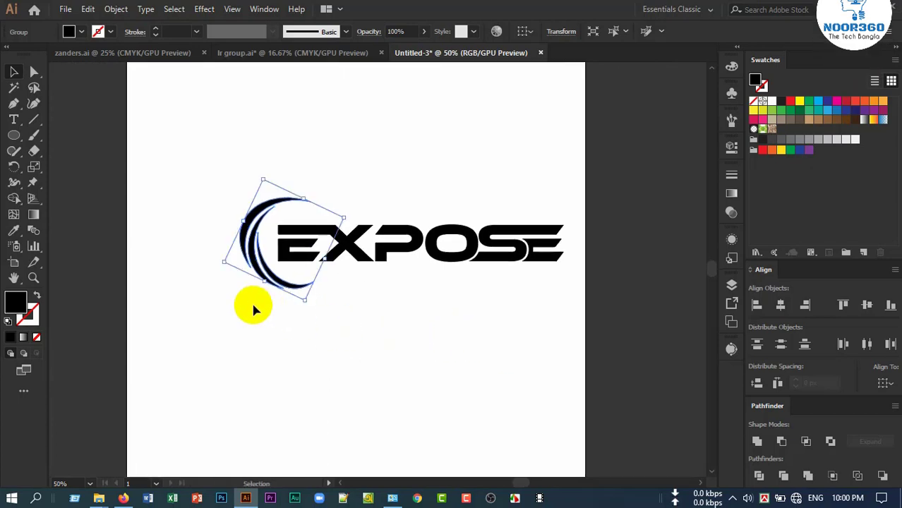
shift+click(424, 214)
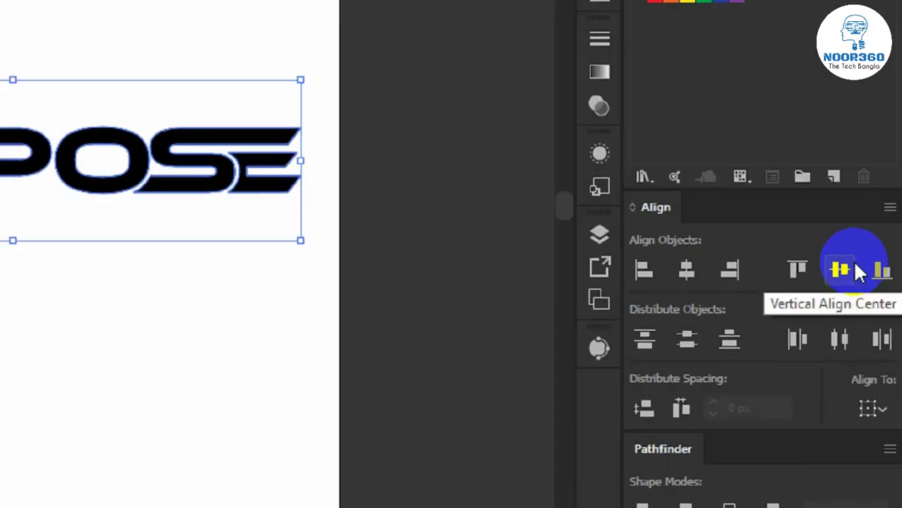
- Vertically centre the crescent on EXPOSE and nudge it about 15 px right toward the first E
click(867, 305)
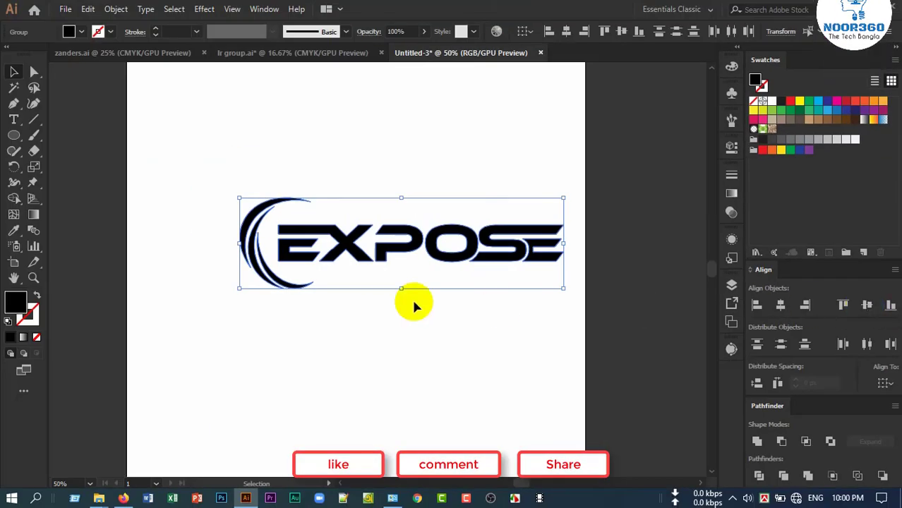
click(295, 332)
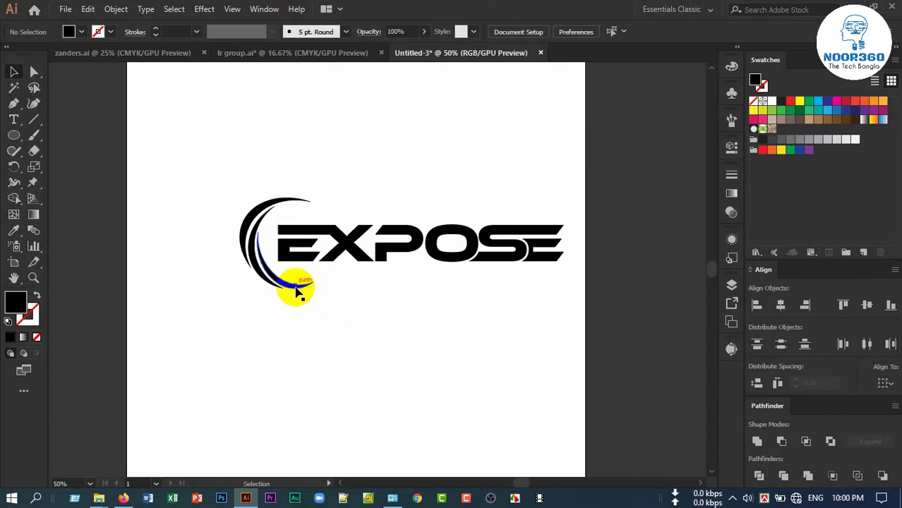
drag(262, 266, 266, 262)
click(338, 303)
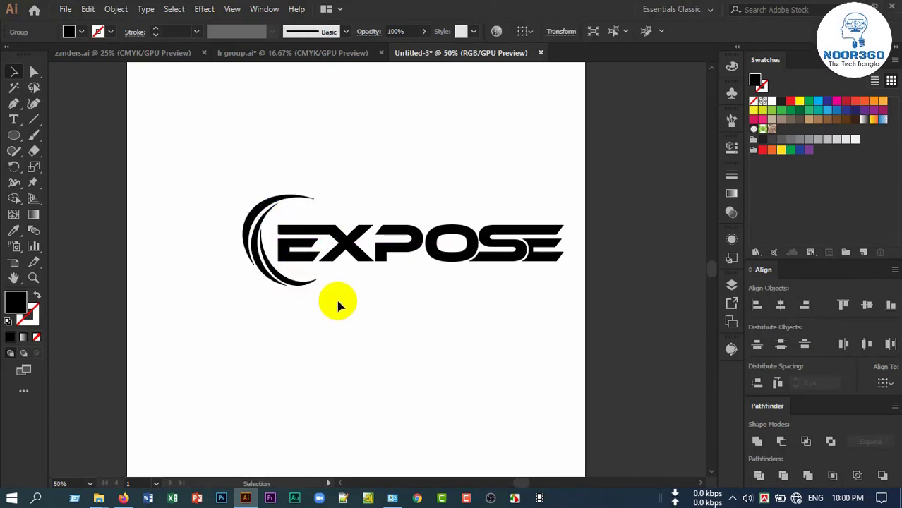
scroll(331, 292, up, 1)
scroll(331, 292, up, 1)
scroll(330, 272, down, 3)
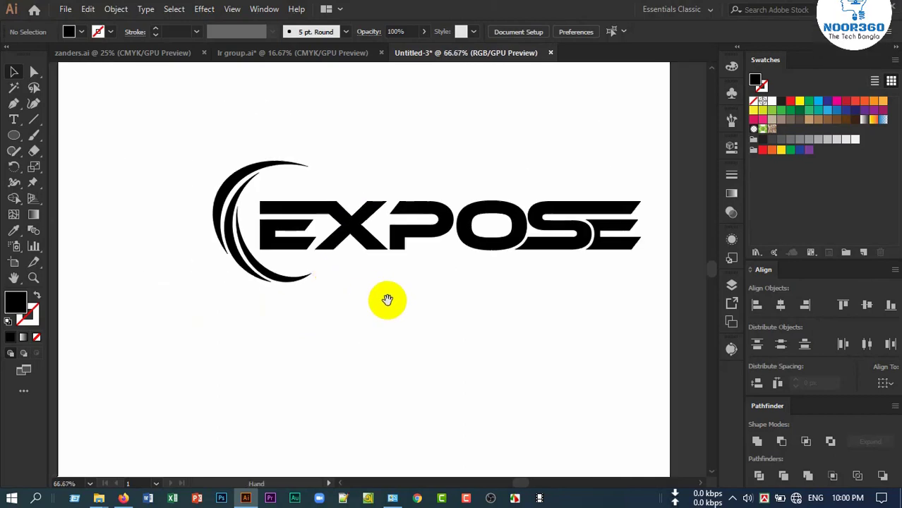
scroll(319, 296, up, 3)
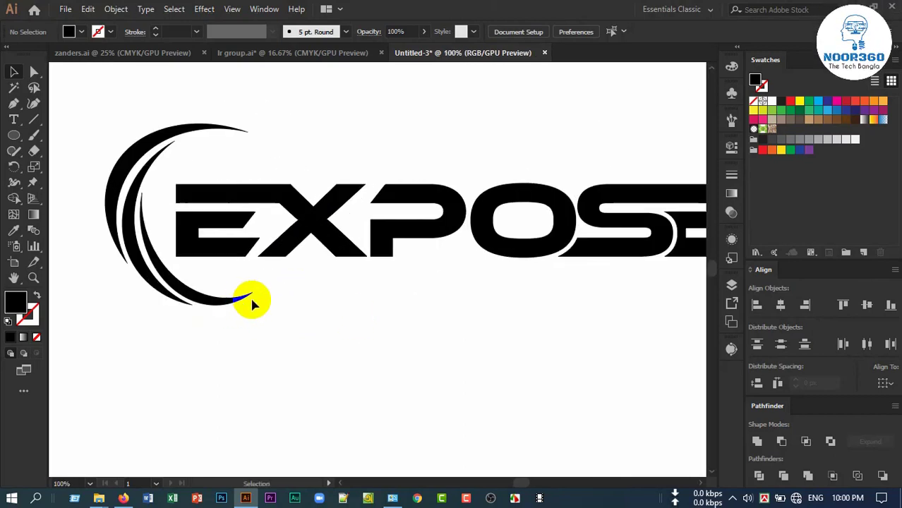
scroll(380, 338, down, 1)
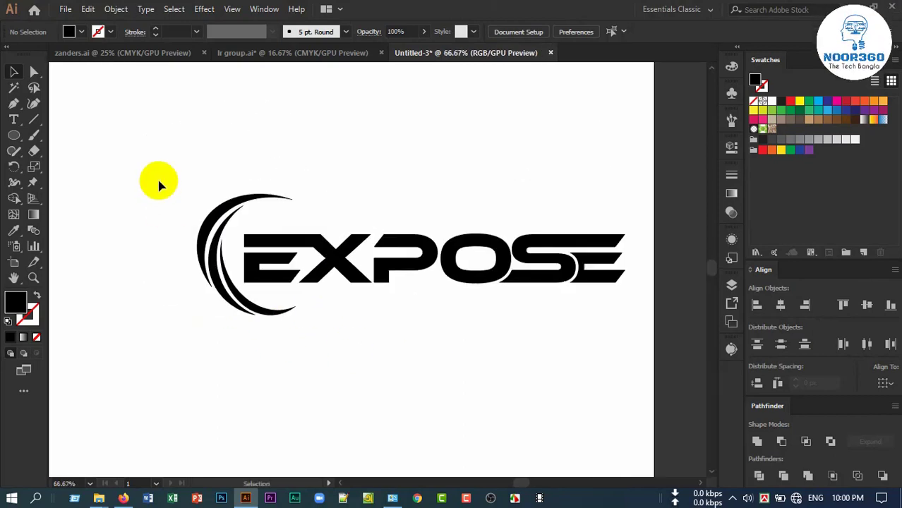
- Fill the entire EXPOSE logo with dark gray
drag(159, 185, 617, 326)
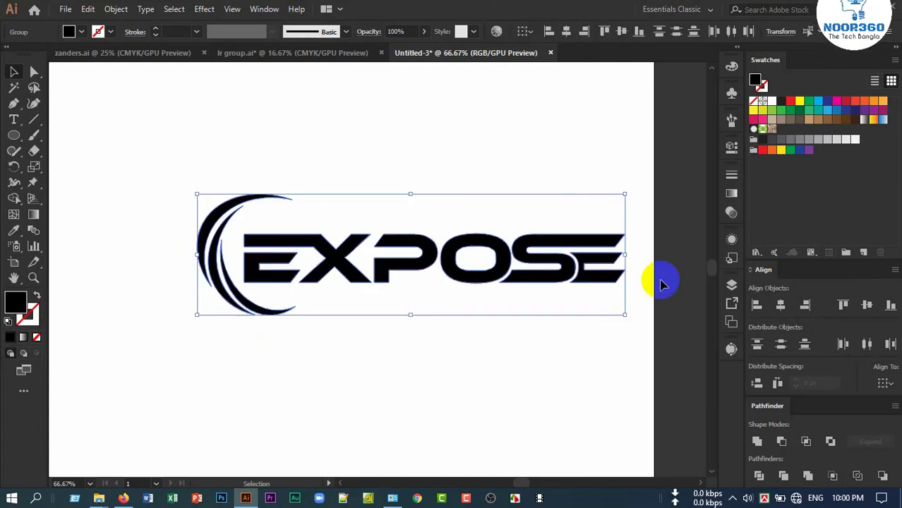
click(772, 146)
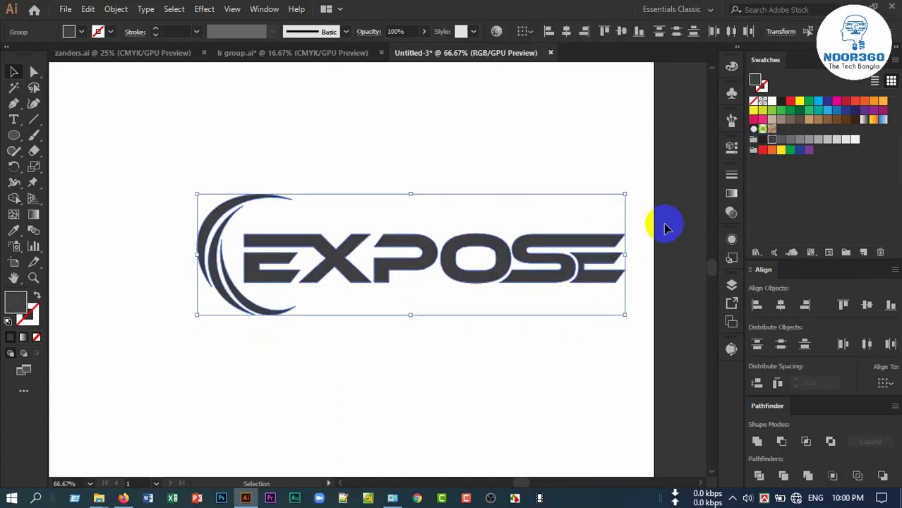
click(429, 360)
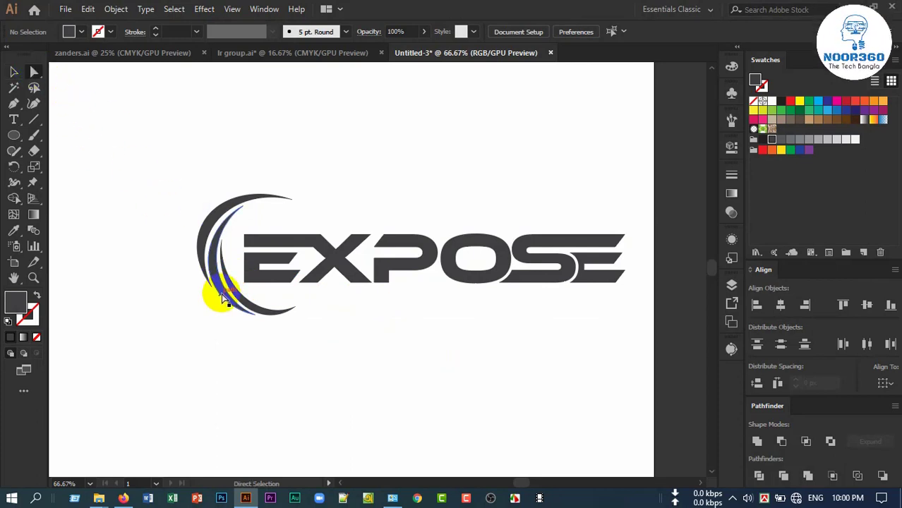
scroll(221, 297, up, 1)
scroll(222, 297, down, 1)
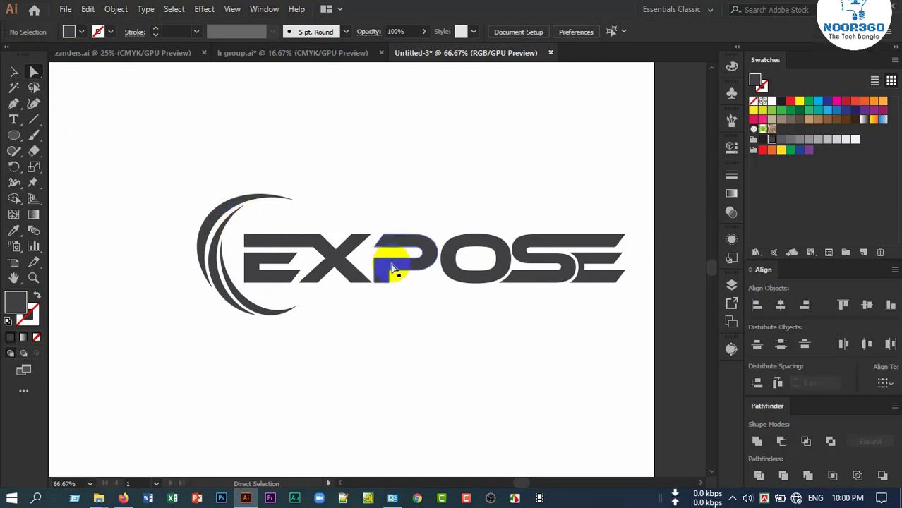
- Fill the outer crescent and both E letters with orange (C=0 M=80 Y=95 K=0)
click(210, 224)
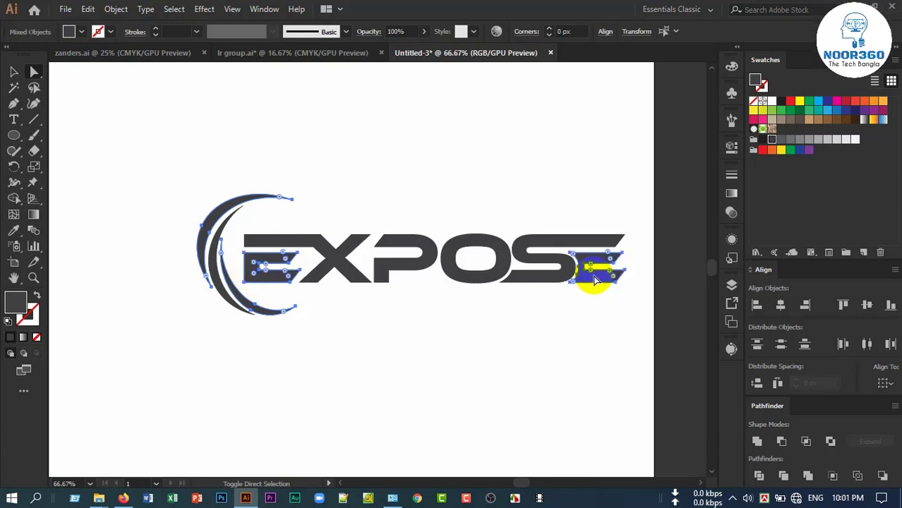
shift+click(594, 280)
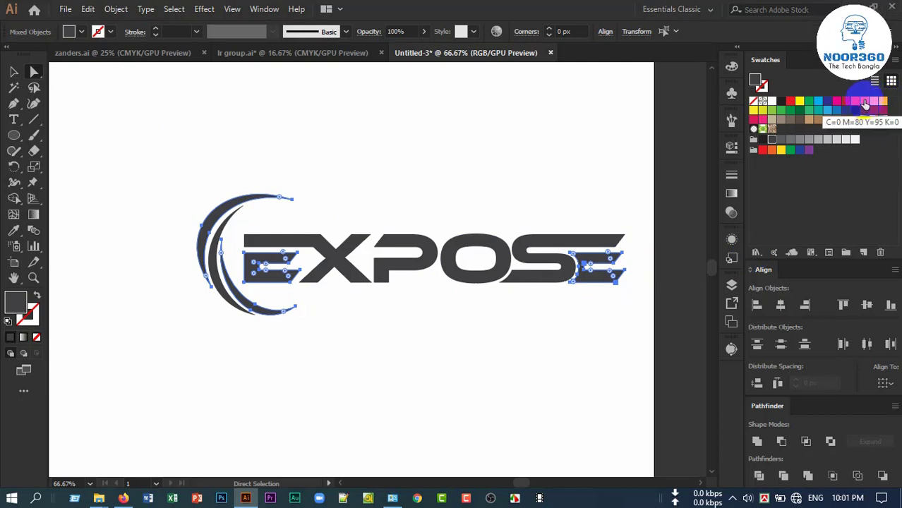
click(865, 105)
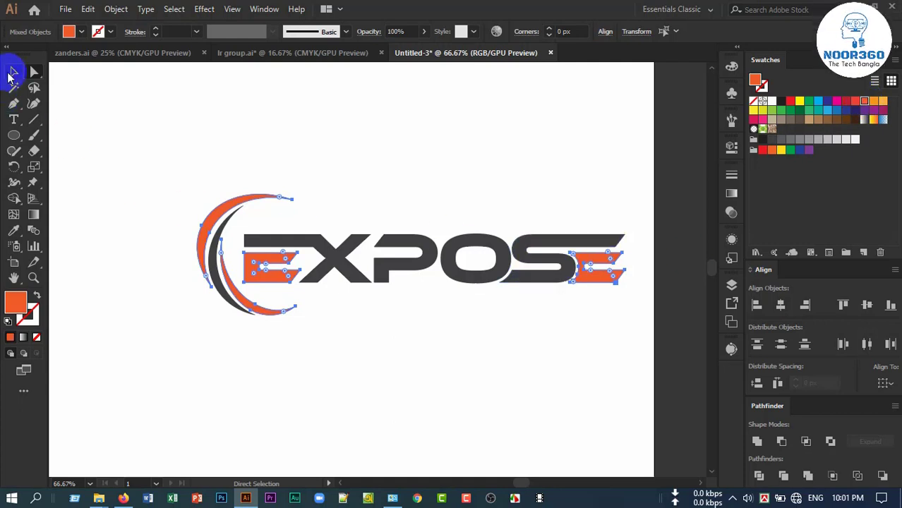
click(13, 72)
click(166, 157)
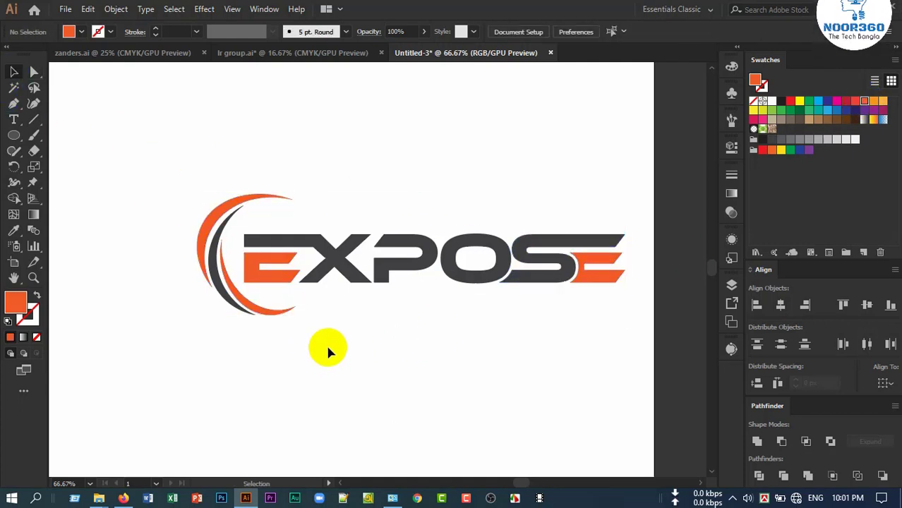
alt+scroll(327, 350, down, 1)
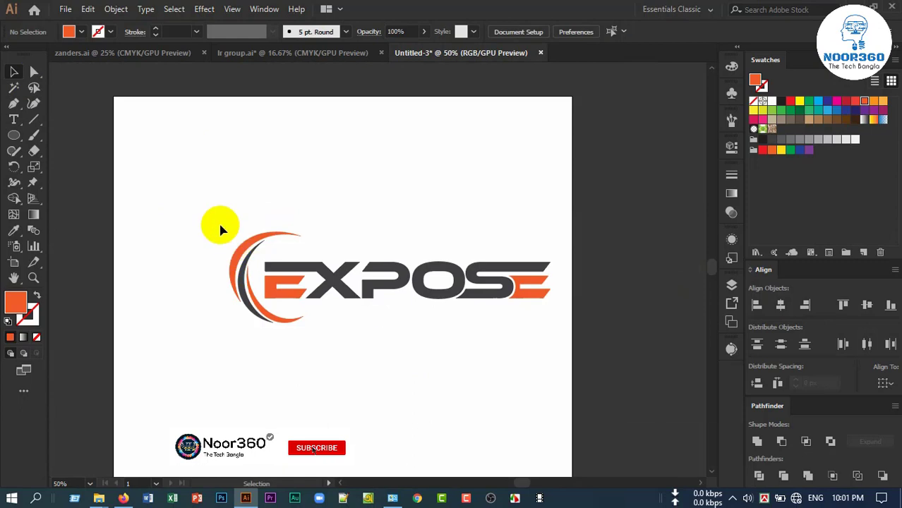
- Move the whole EXPOSE logo about 132 px left toward the artboard centre
drag(212, 212, 561, 349)
key(a)
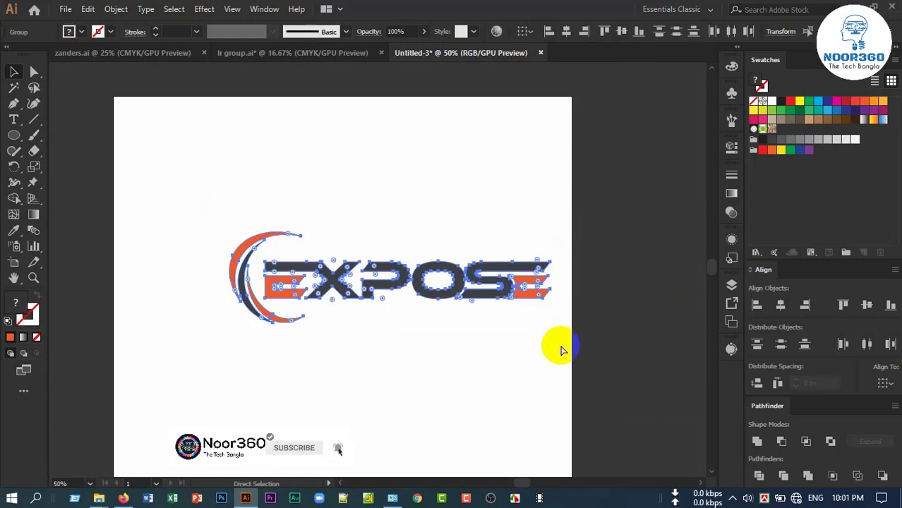
key(v)
click(386, 366)
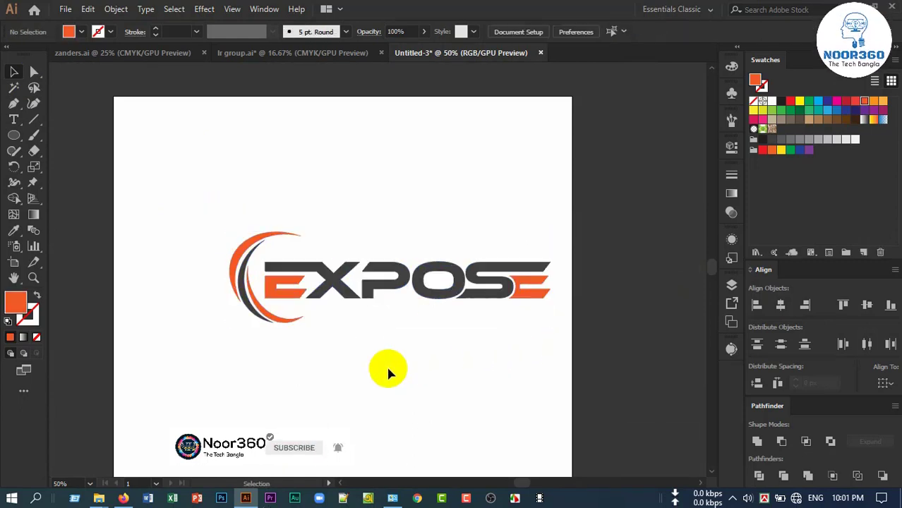
alt+scroll(386, 365, down, 1)
alt+scroll(387, 372, up, 1)
drag(407, 294, 343, 295)
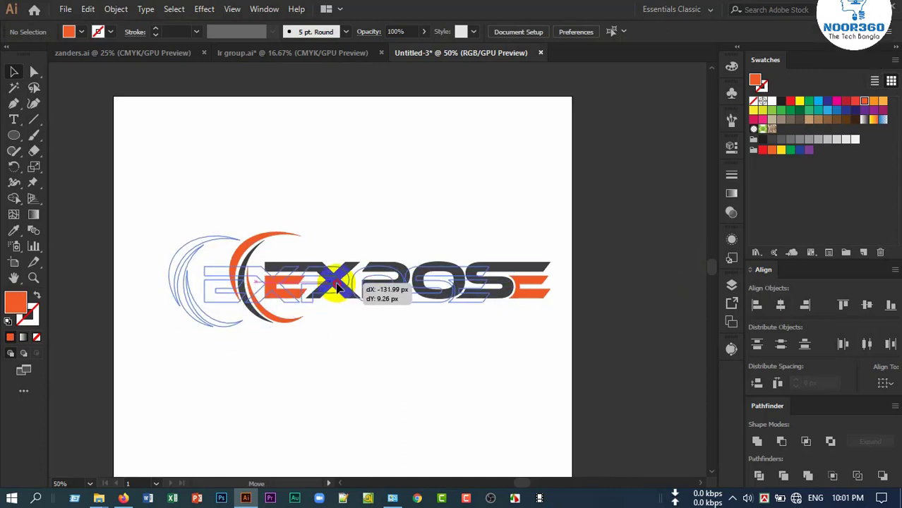
click(339, 363)
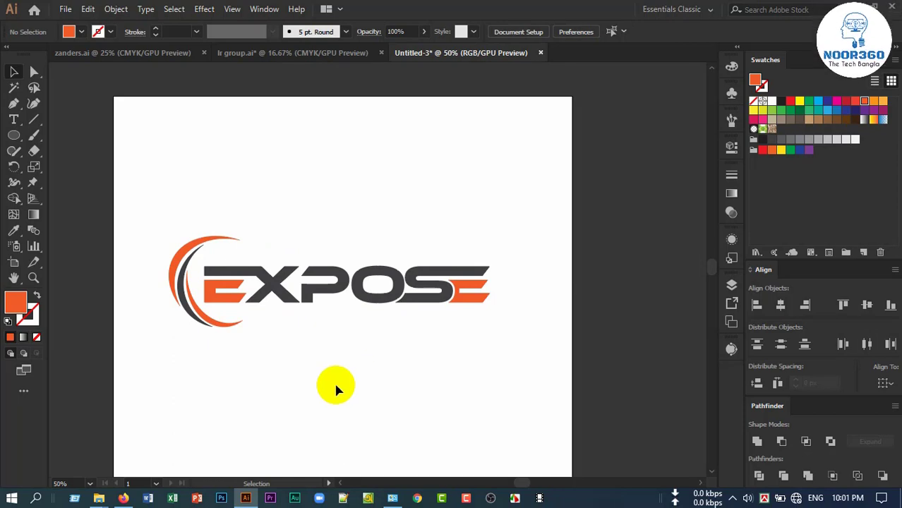
drag(411, 396, 384, 372)
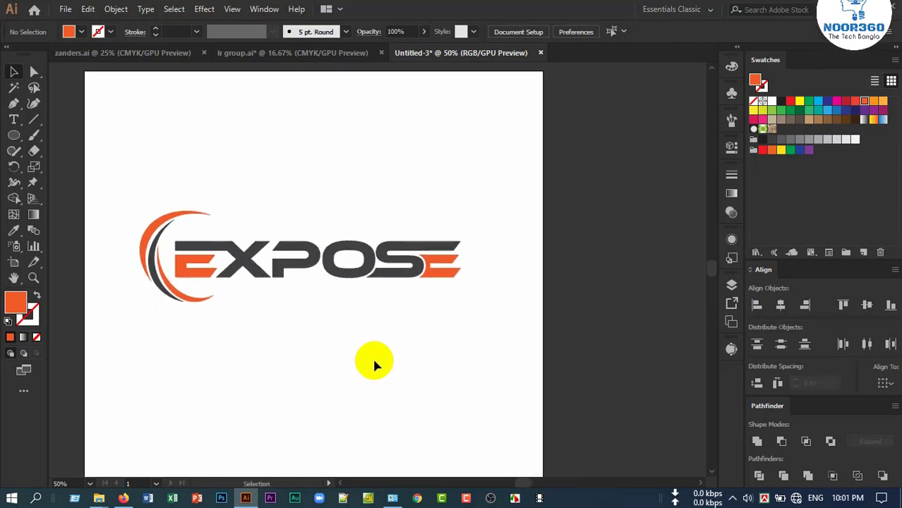